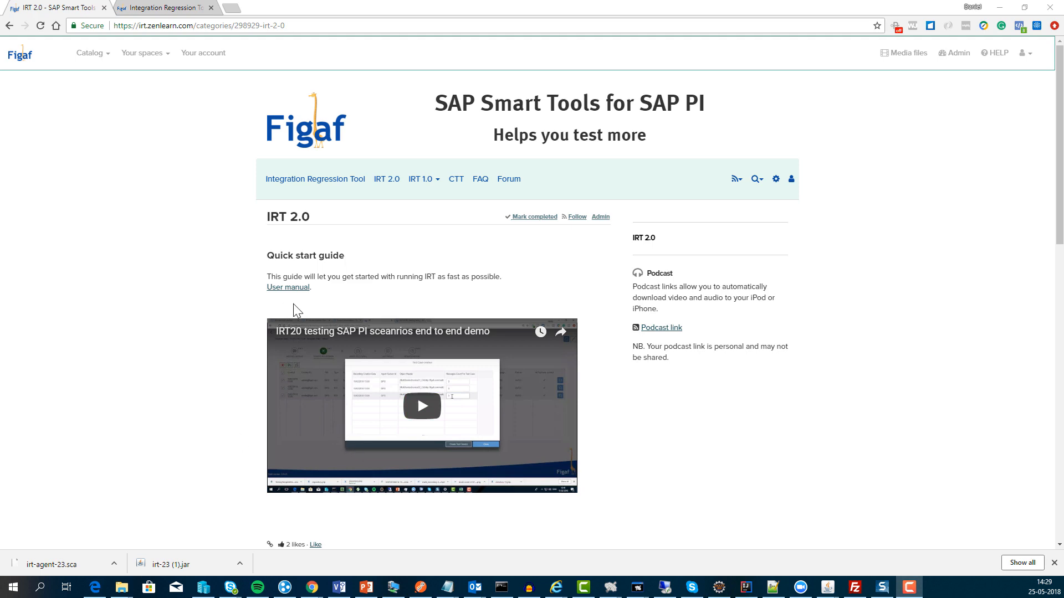
Step: Open the 'User manual' link to reach the figaf.com IRT help page at #installation
left_click(292, 288)
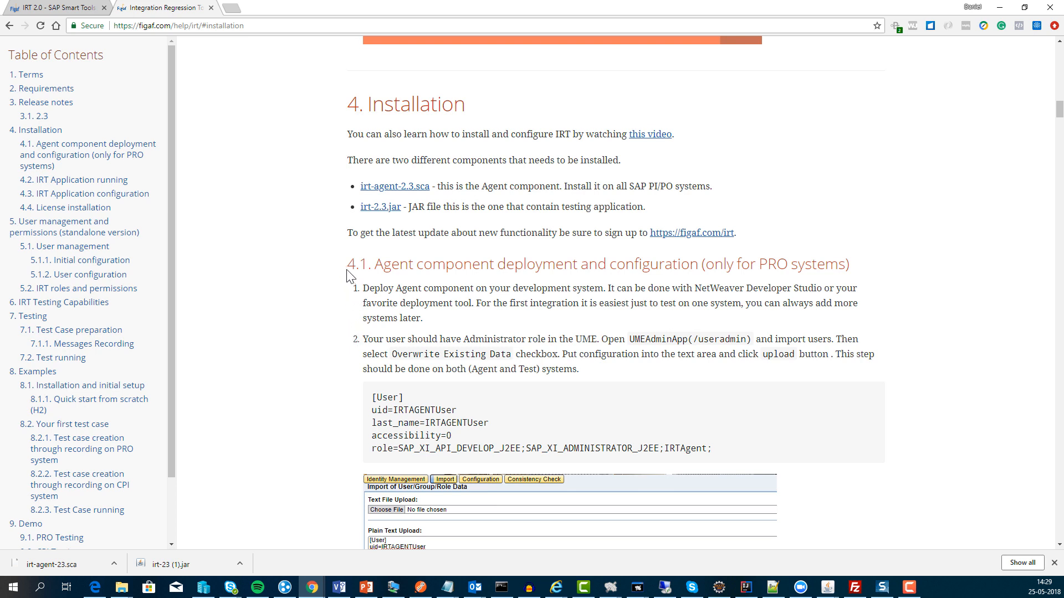
left_click_drag(348, 271, 399, 274)
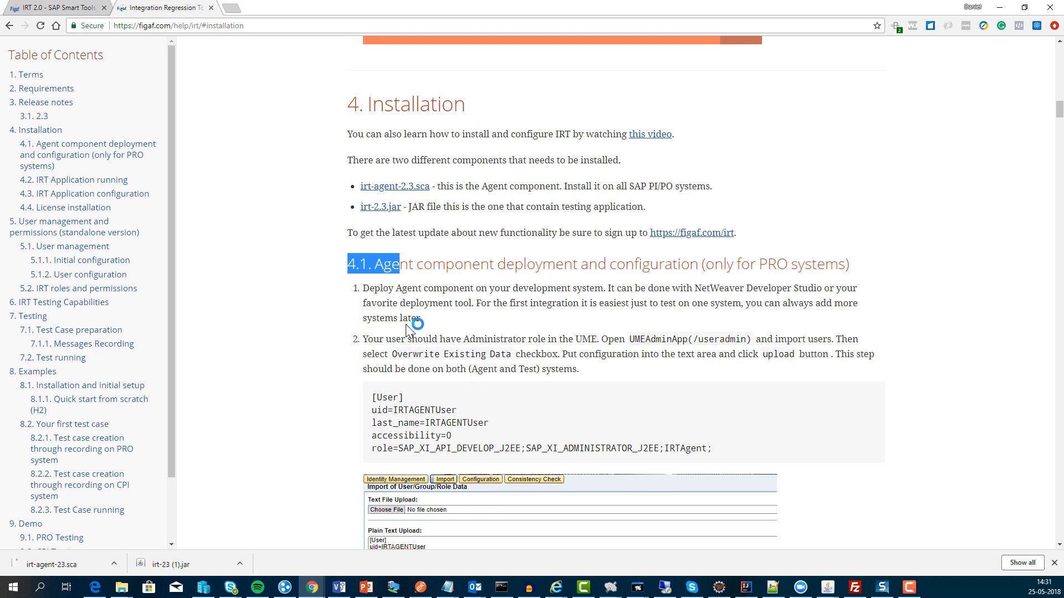
left_click_drag(363, 288, 461, 342)
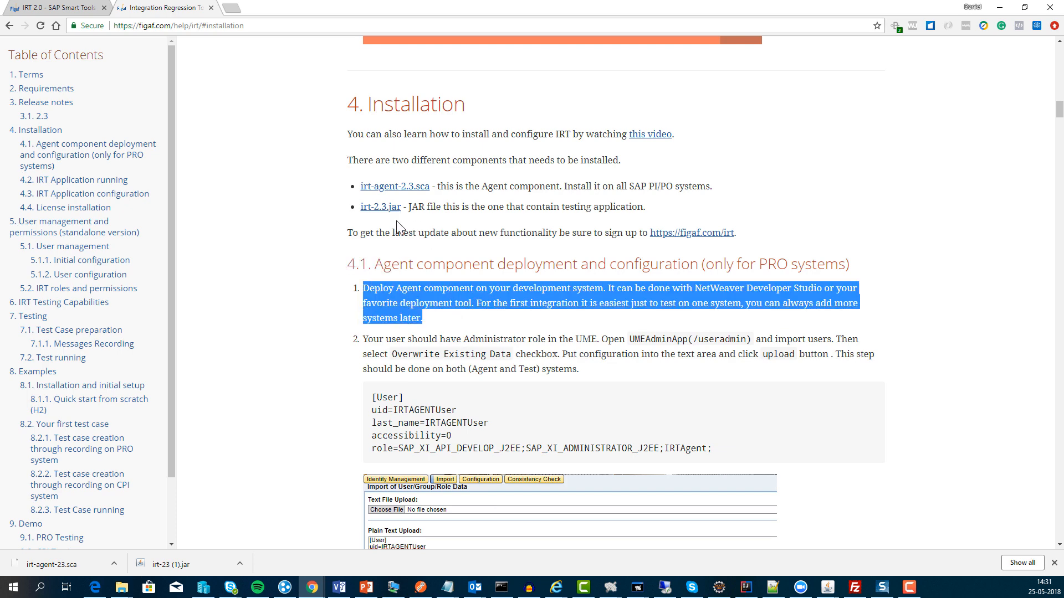
left_click(20, 7)
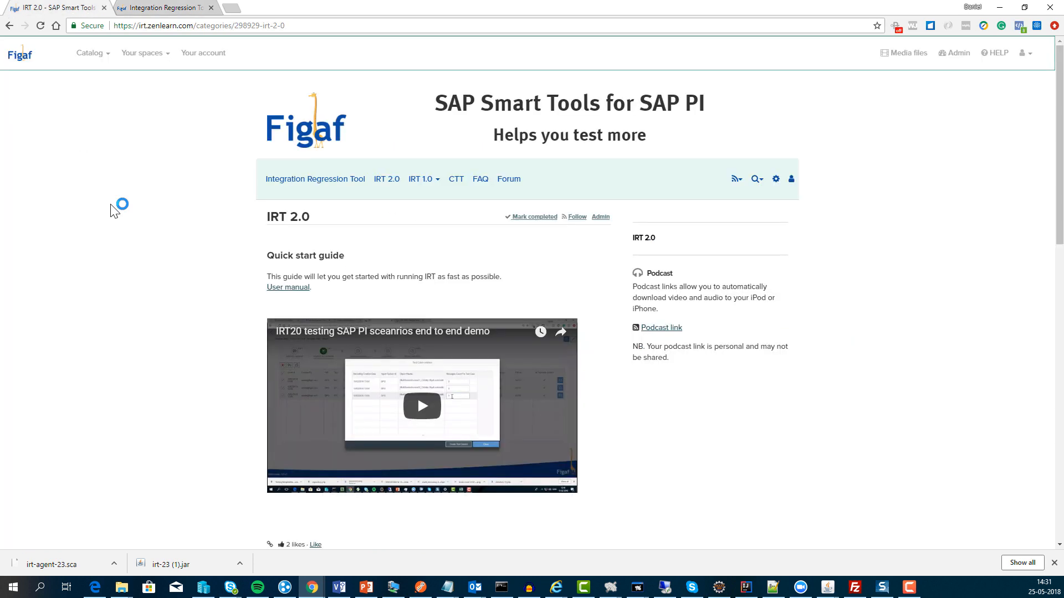
scroll(285, 437, "down", 6)
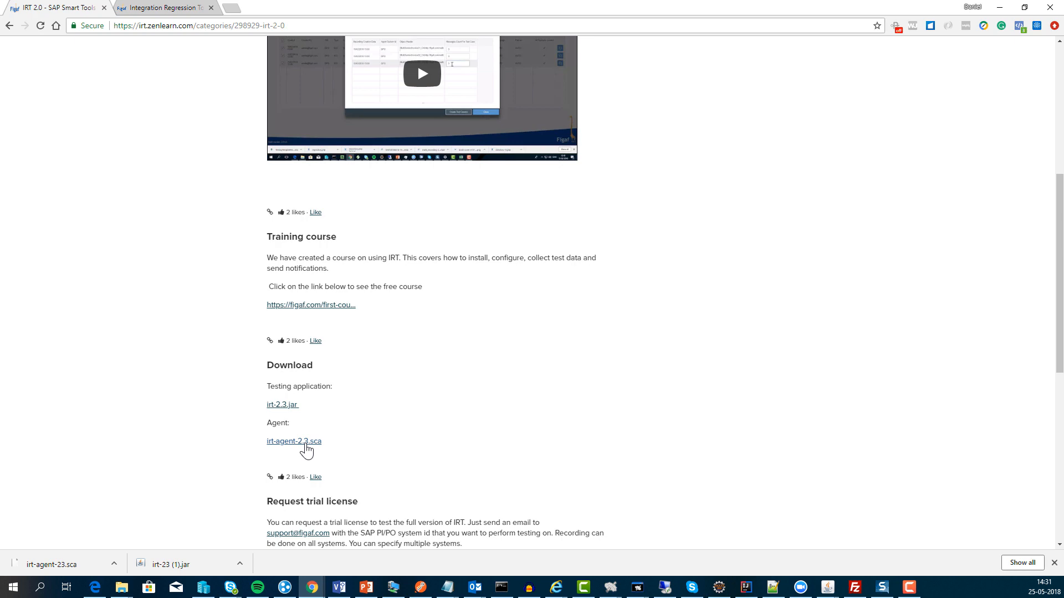
left_click(133, 7)
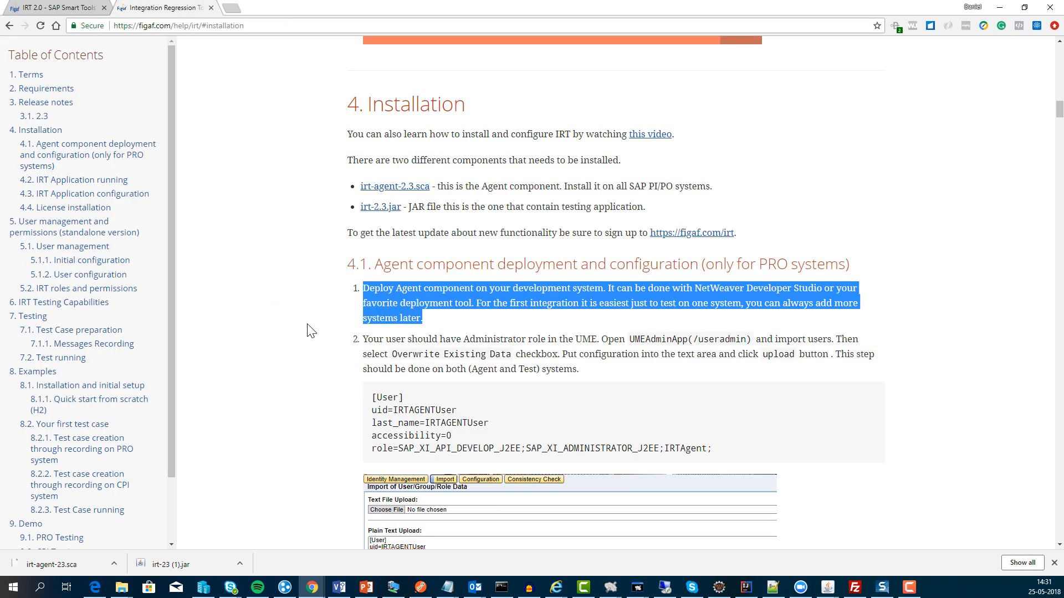
left_click(358, 386)
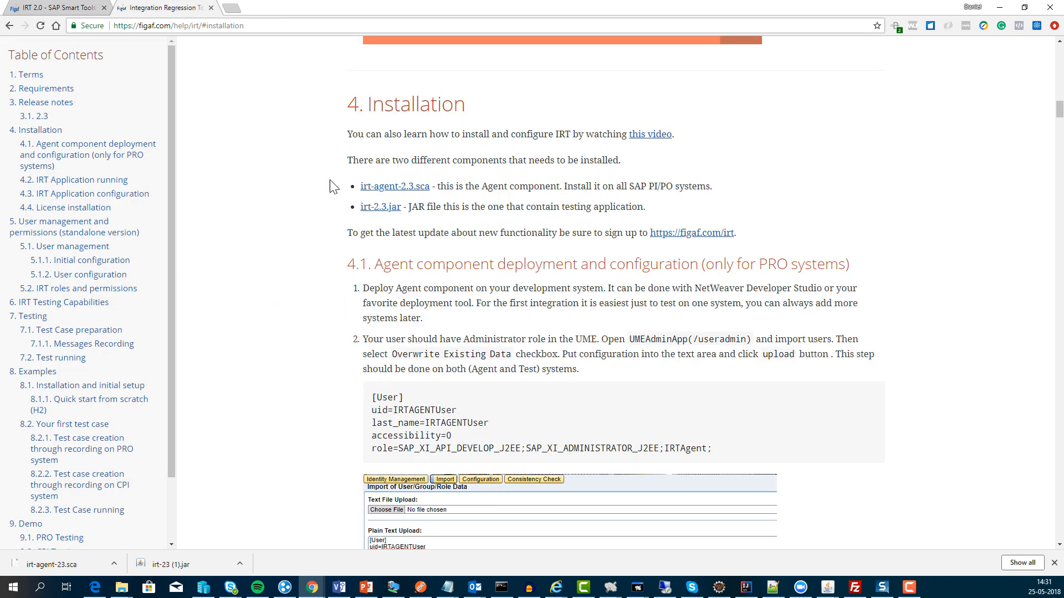
Step: In a new tab, load the application server start page at sapserv01.figaf.local:50000
left_click(234, 11)
type("sapserv01.figaf.local:8092/irt/#")
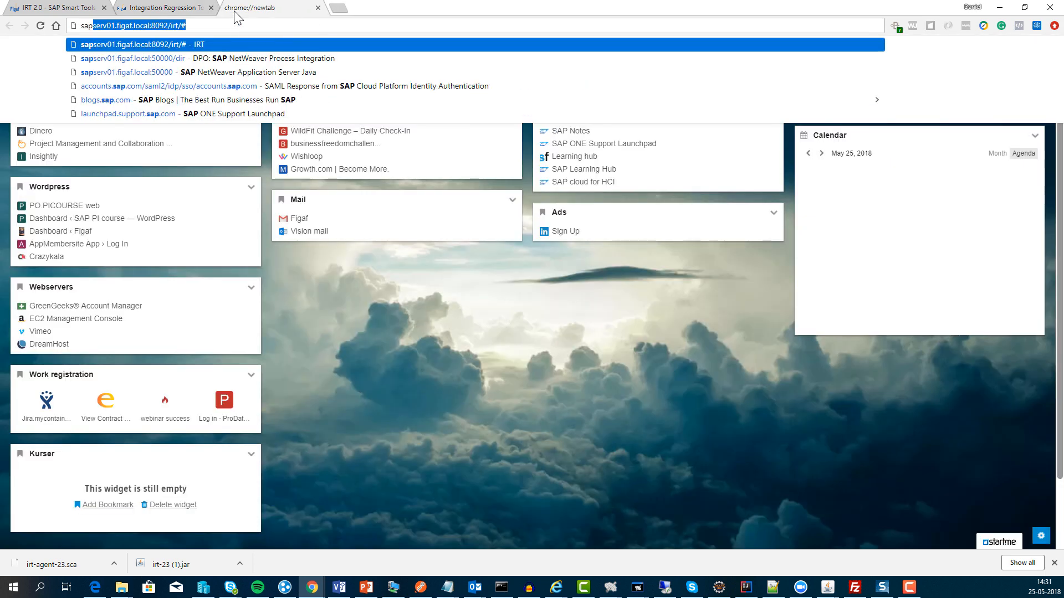
key("Down")
key("Return")
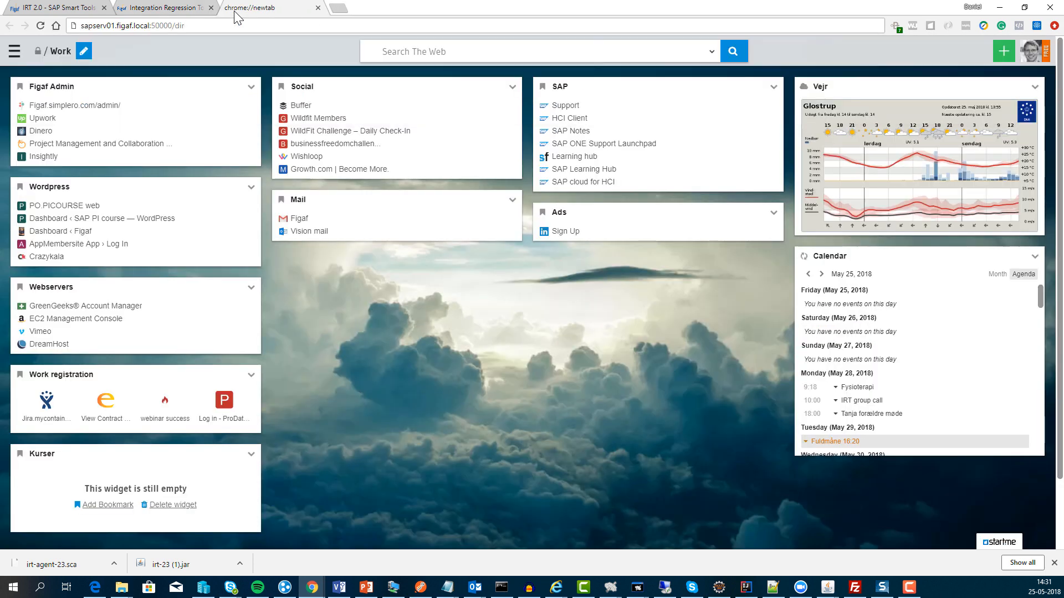
left_click_drag(176, 25, 413, 28)
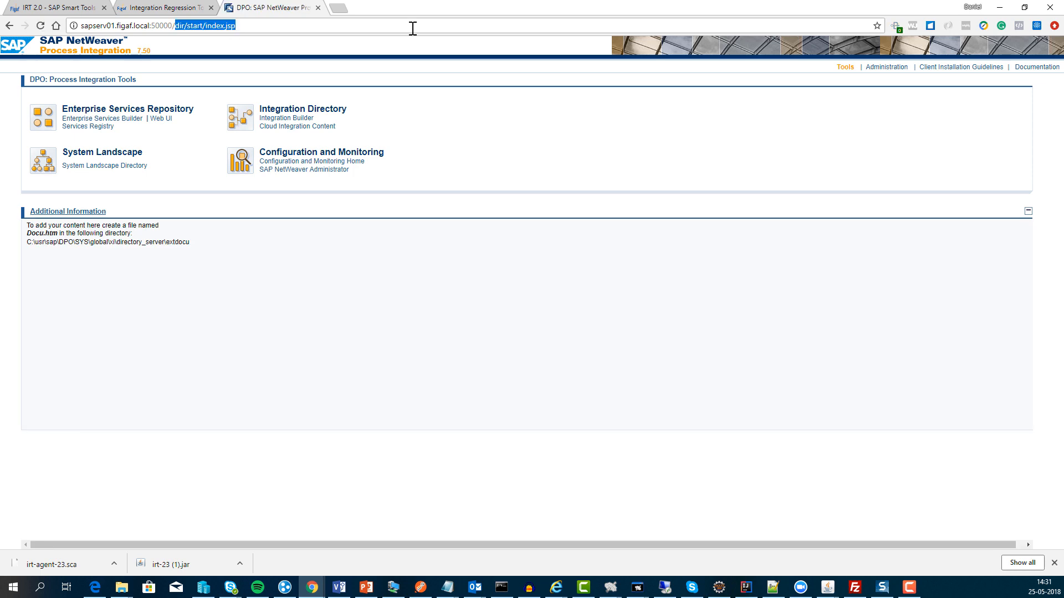
key("BackSpace")
key("Return")
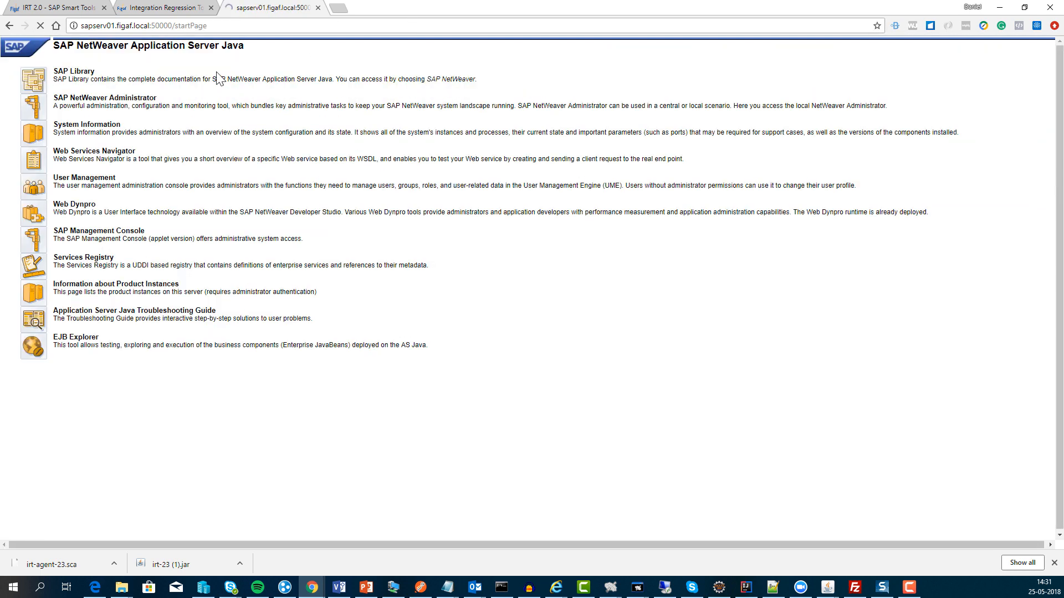
Step: Open User Management in its own window snapped to the right half of the screen
left_click(26, 194)
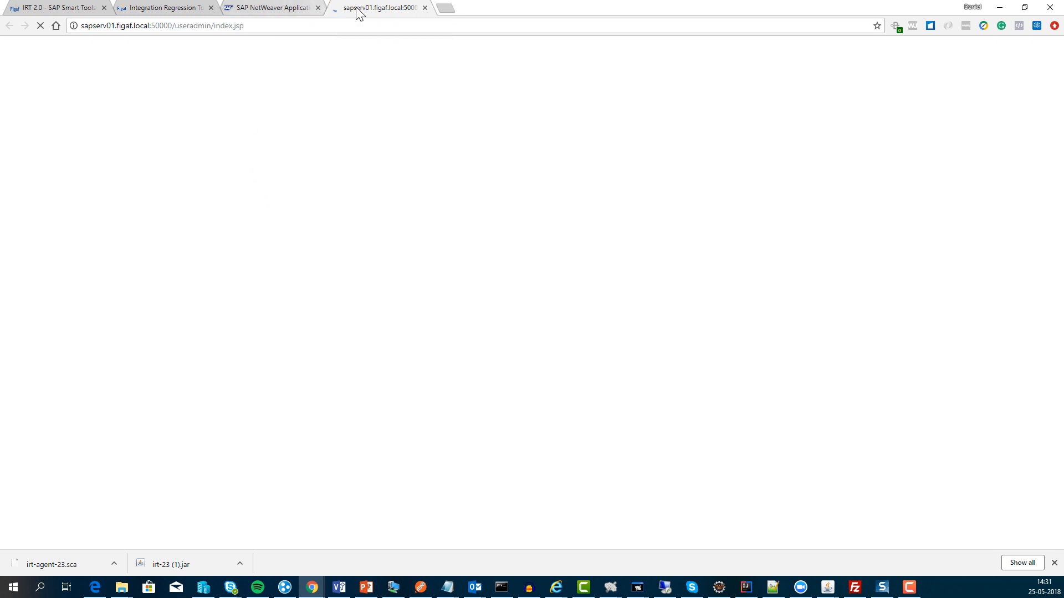
left_click_drag(358, 13, 408, 50)
key("super+Right")
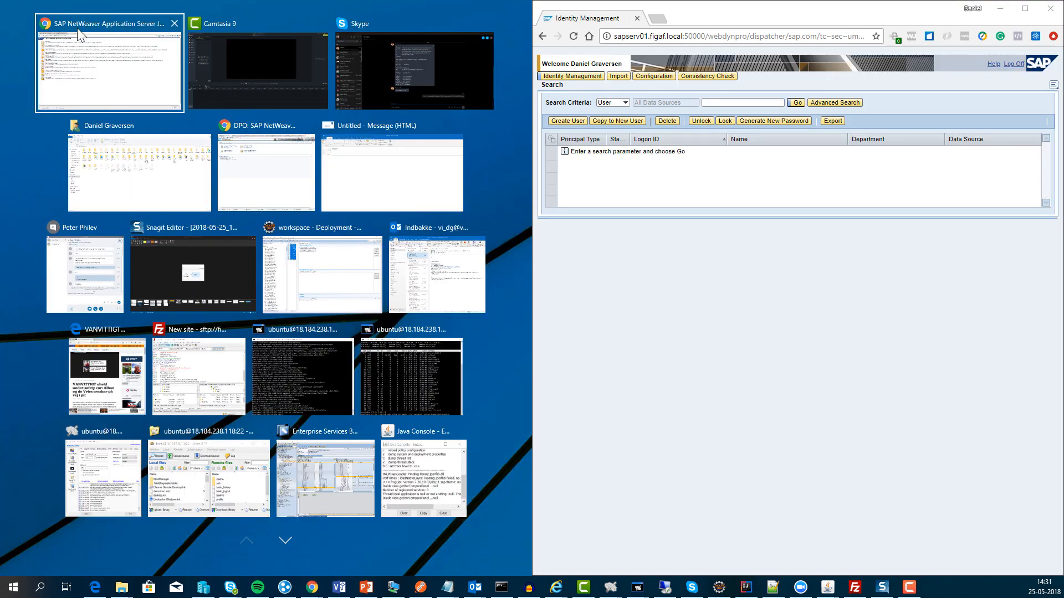
Step: Copy the [User] configuration block from the IRT documentation page
left_click(83, 45)
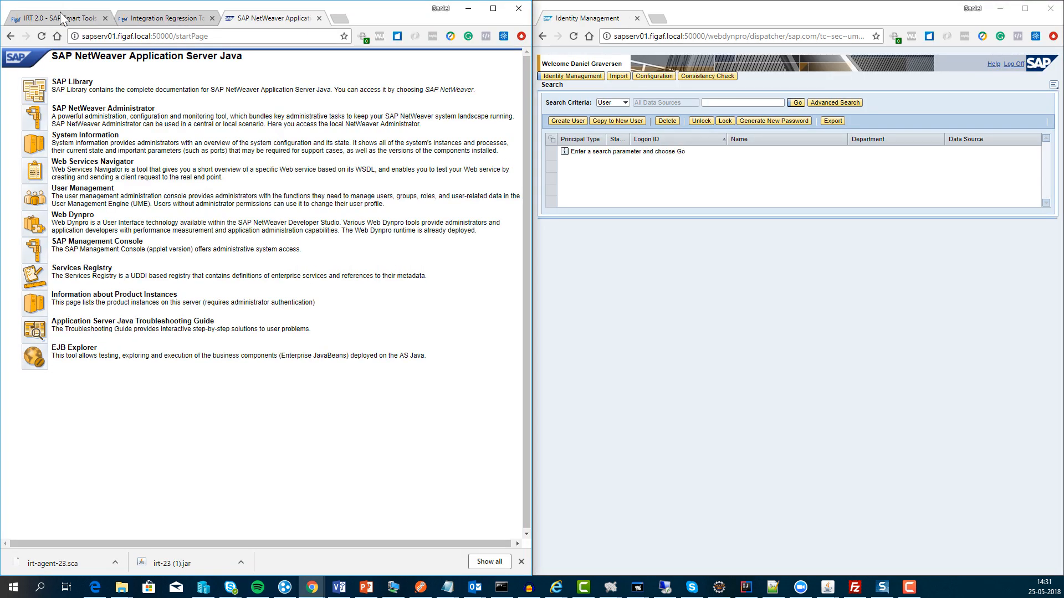
left_click(134, 18)
scroll(205, 324, "down", 7)
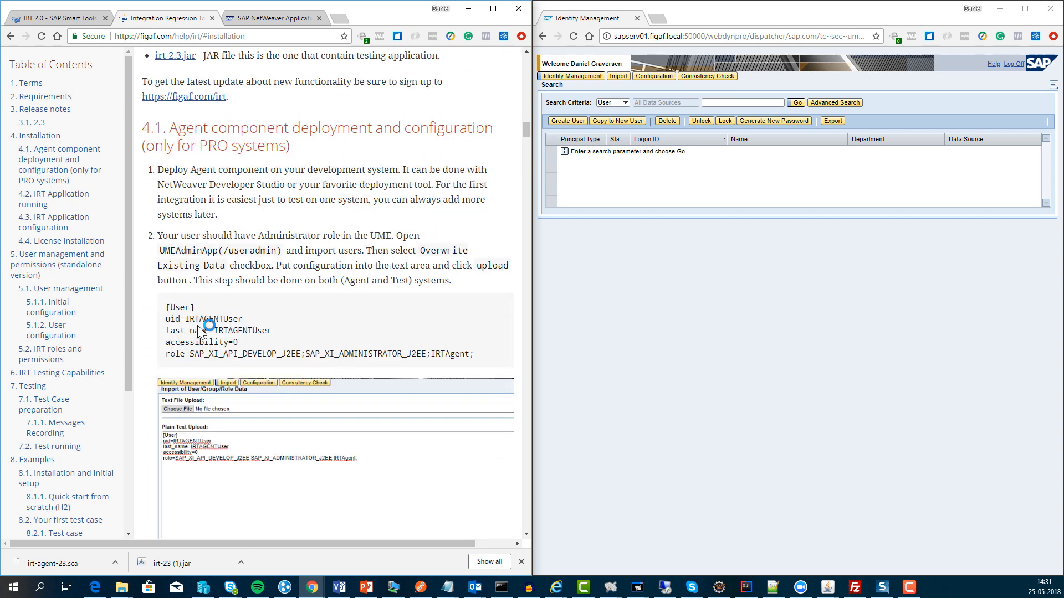
scroll(200, 331, "down", 3)
scroll(188, 299, "up", 3)
scroll(175, 267, "down", 1)
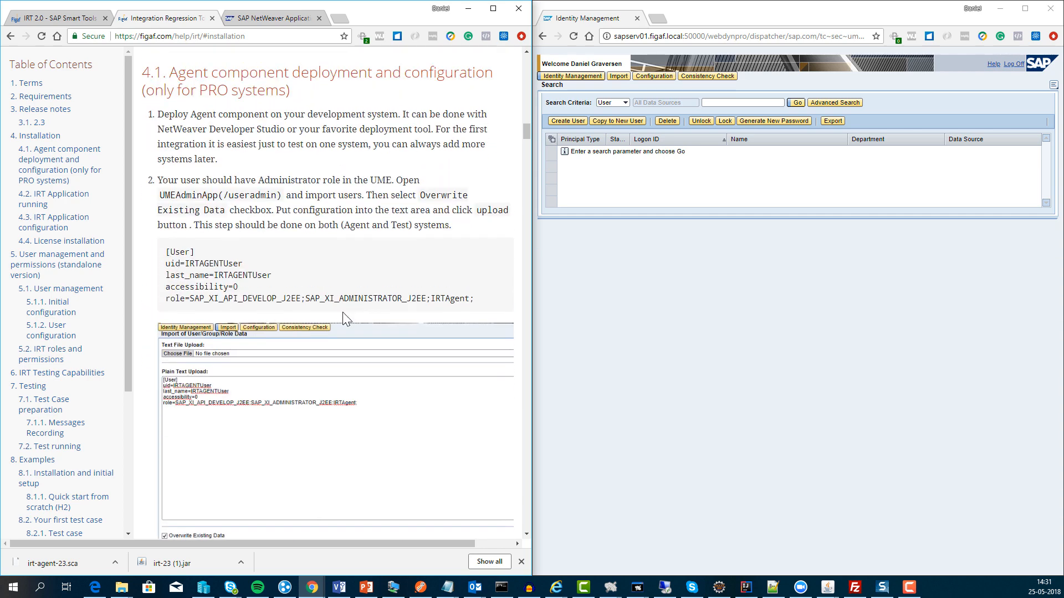
left_click_drag(480, 299, 160, 250)
key("ctrl+c")
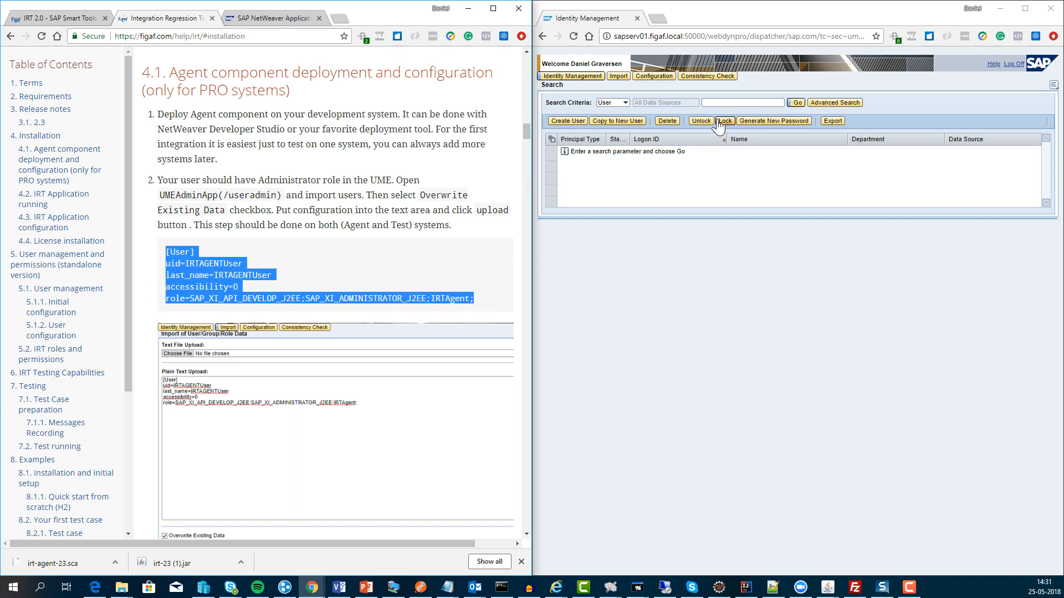
Step: Paste the block into Plain Text import, change uid to IRTAGENTUser3, and upload it
left_click(618, 76)
left_click(615, 196)
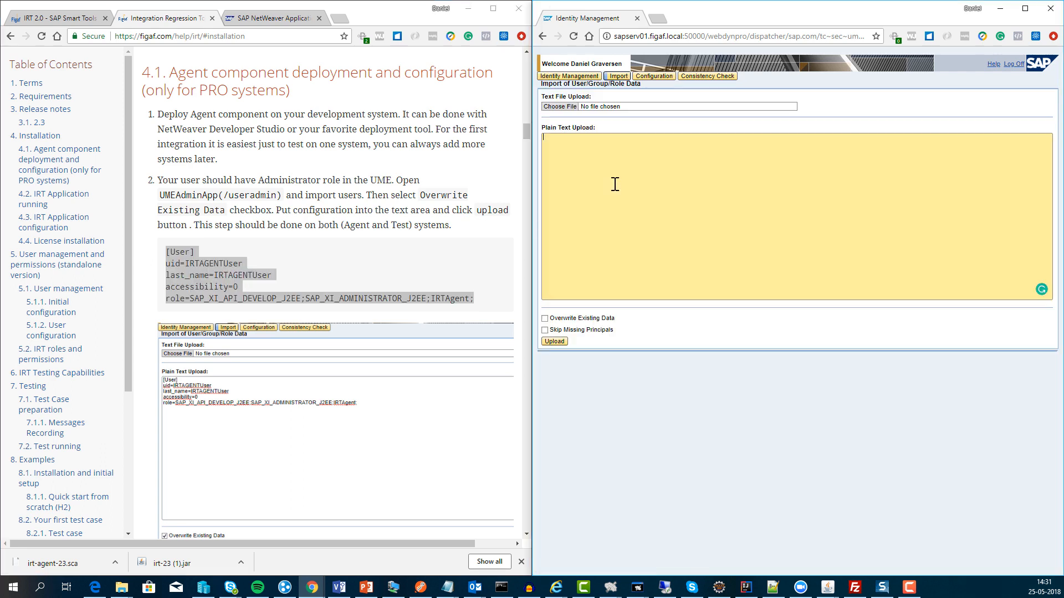
key("ctrl+v")
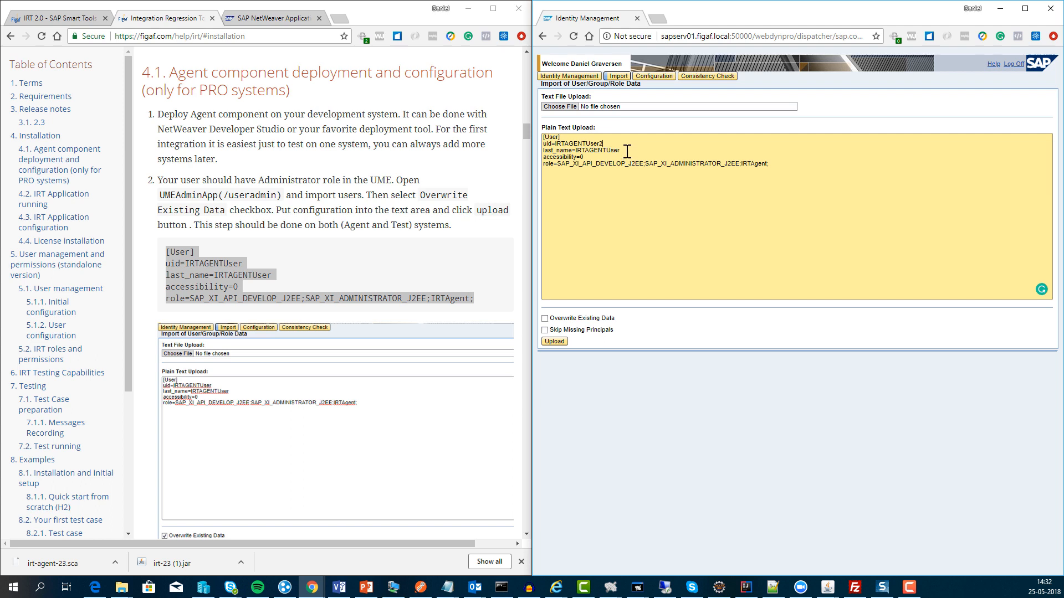
left_click(612, 143)
type("2")
type("3")
type("3")
left_click(554, 342)
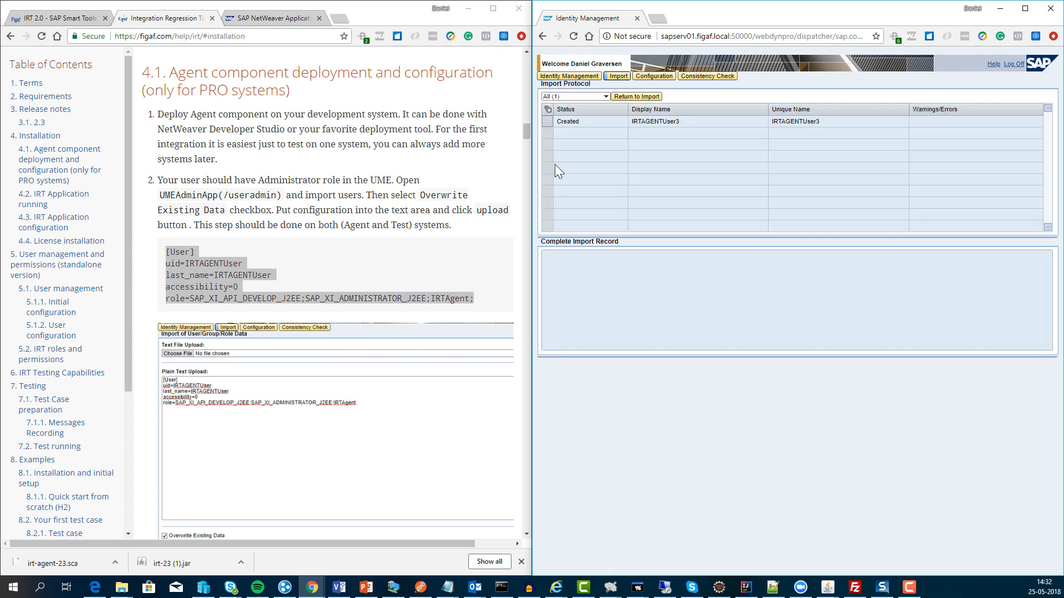
left_click(616, 98)
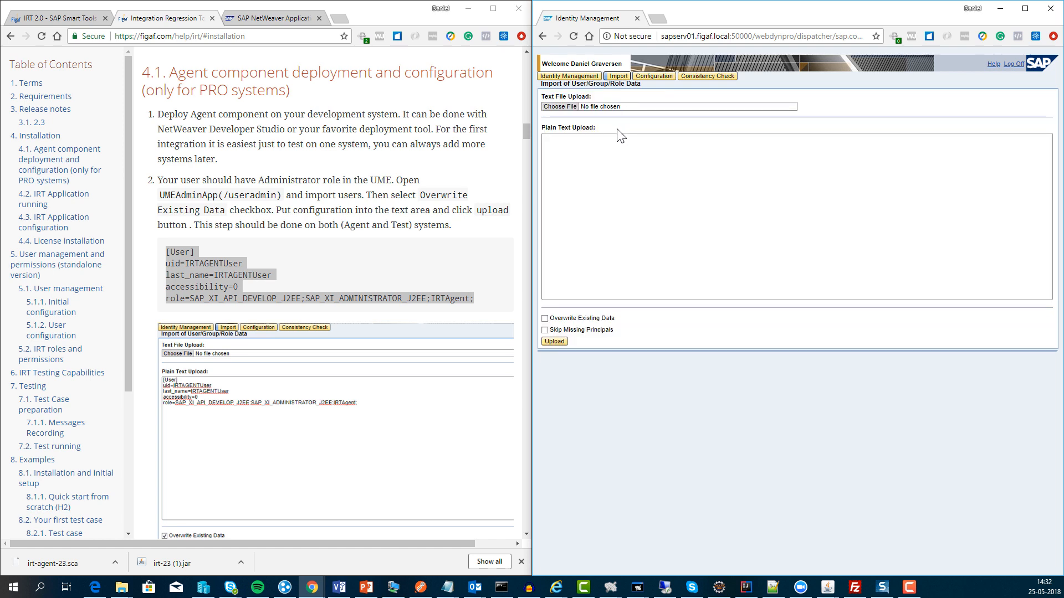
Step: Search users for irtagent* and open the details of IRTAGENTUser3
left_click(586, 77)
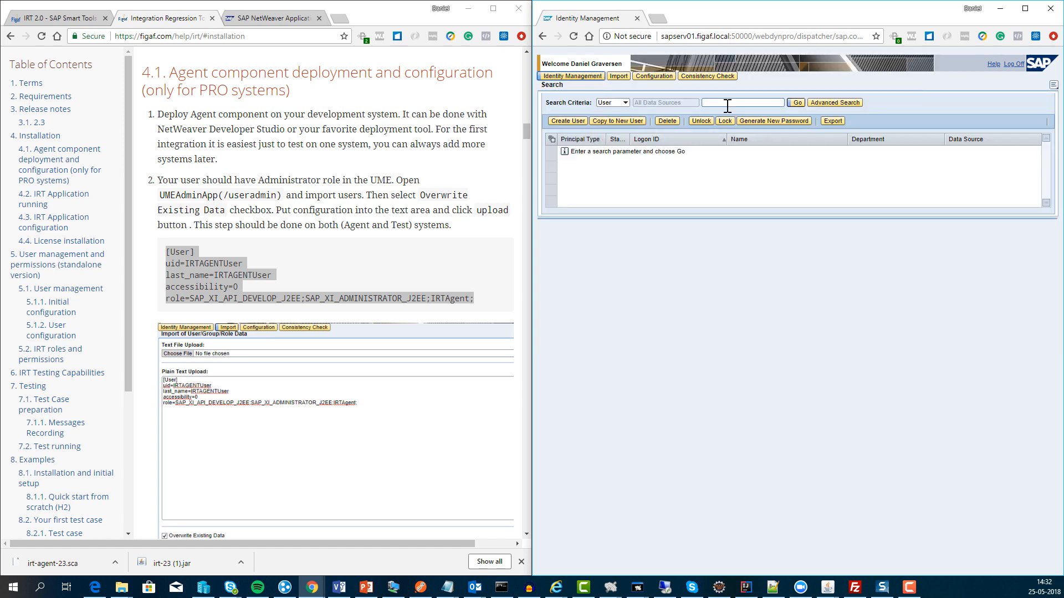
left_click(727, 105)
type("irtagne*")
key("Return")
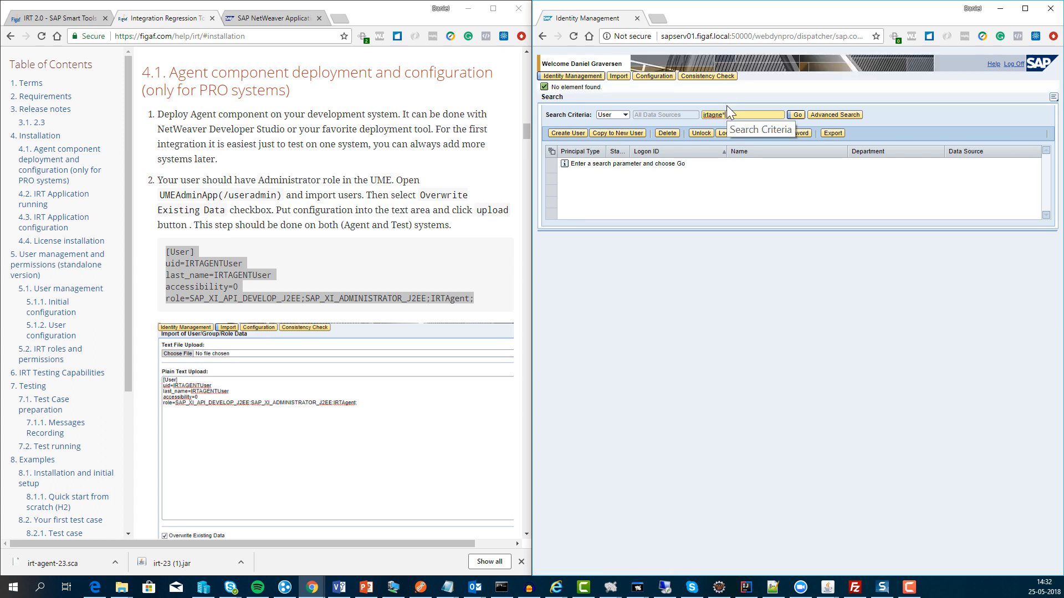
key("BackSpace")
key("BackSpace")
key("BackSpace")
key("BackSpace")
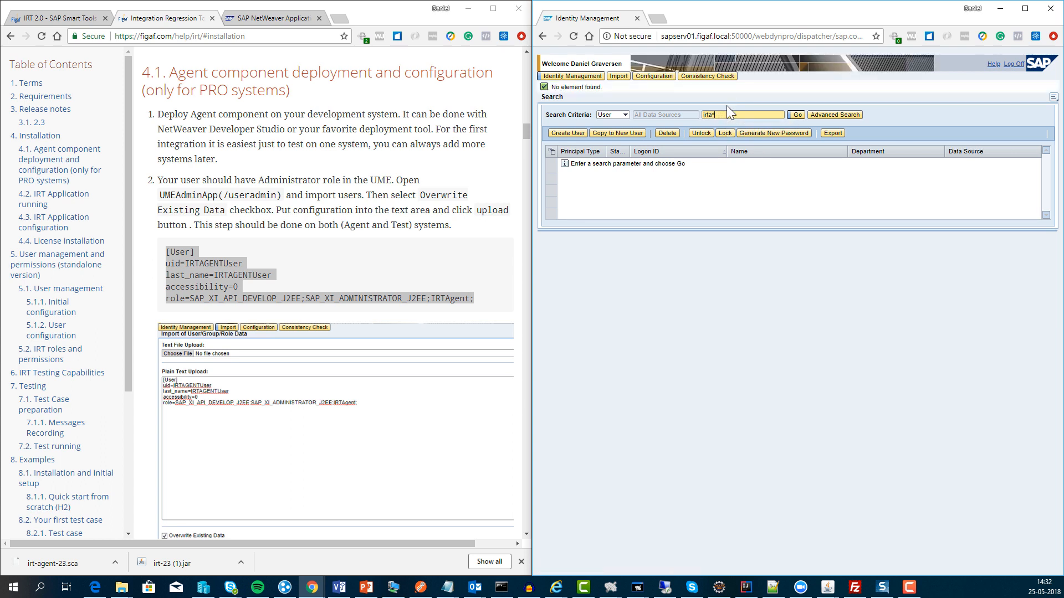
type("*")
key("Return")
left_click(651, 165)
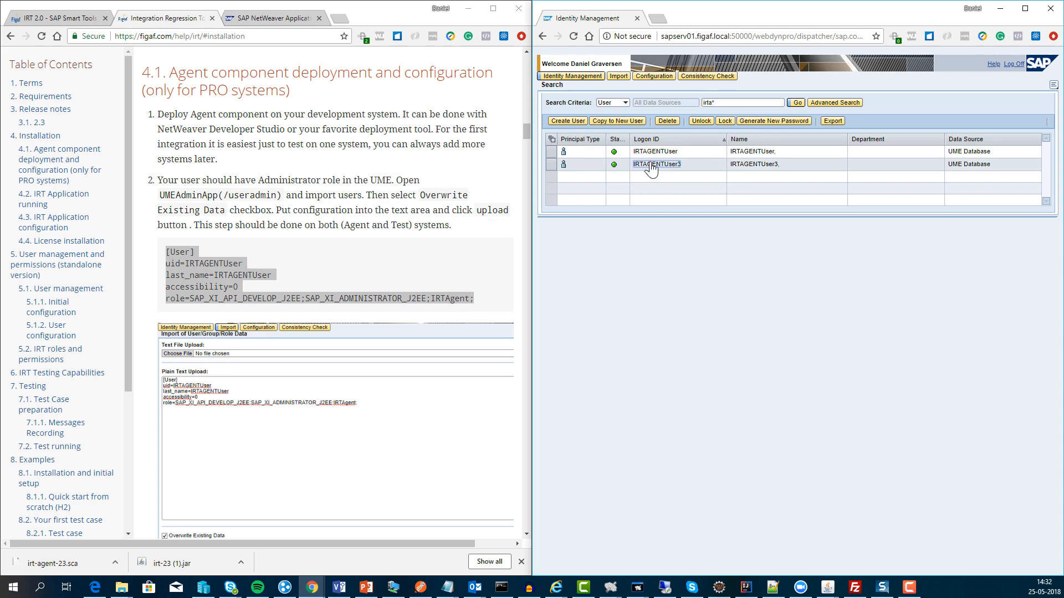
Step: Enter and confirm an initial password for IRTAGENTUser3 and save it
left_click(559, 238)
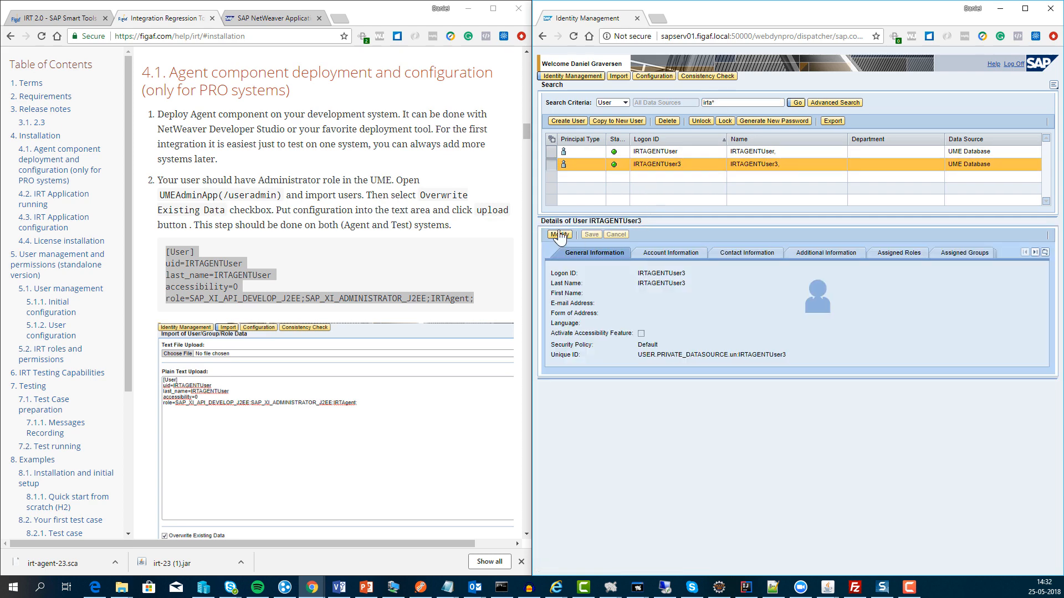
left_click(647, 327)
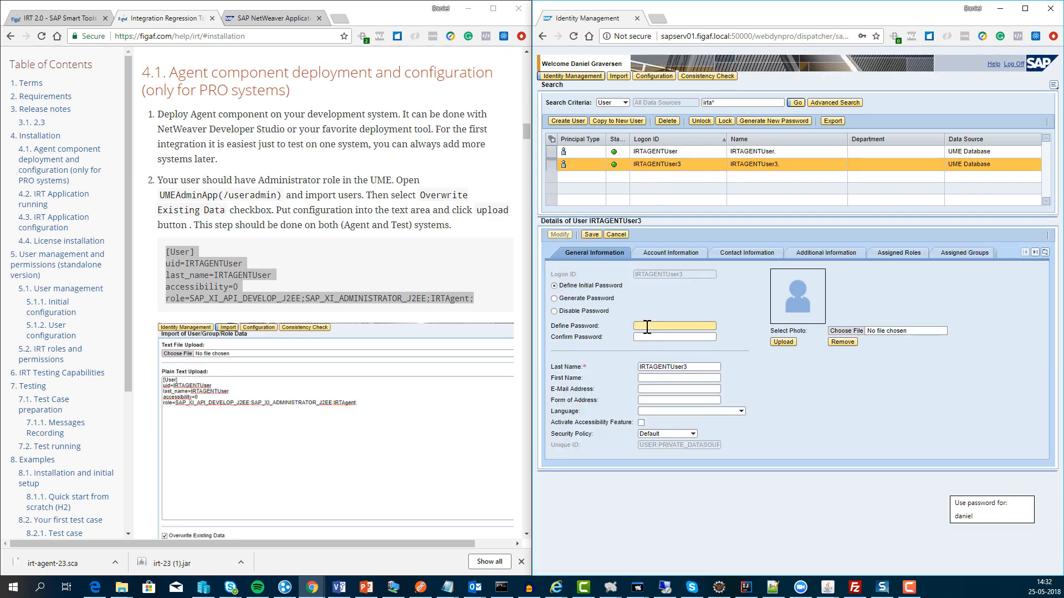
type("a")
key("Tab")
type("a")
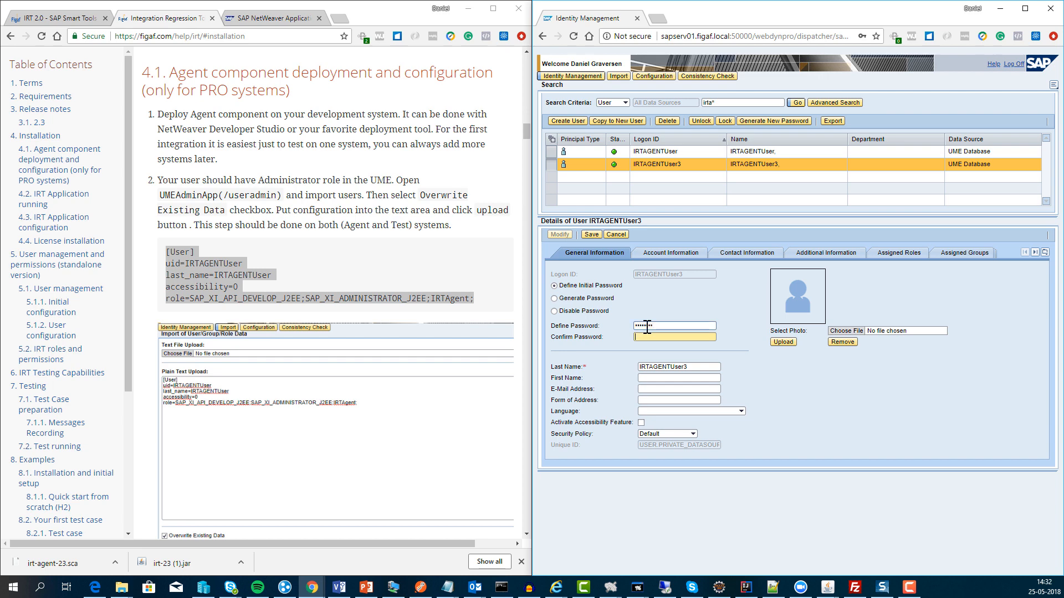
type("a")
key("BackSpace")
key("BackSpace")
type("aaaa")
left_click(591, 235)
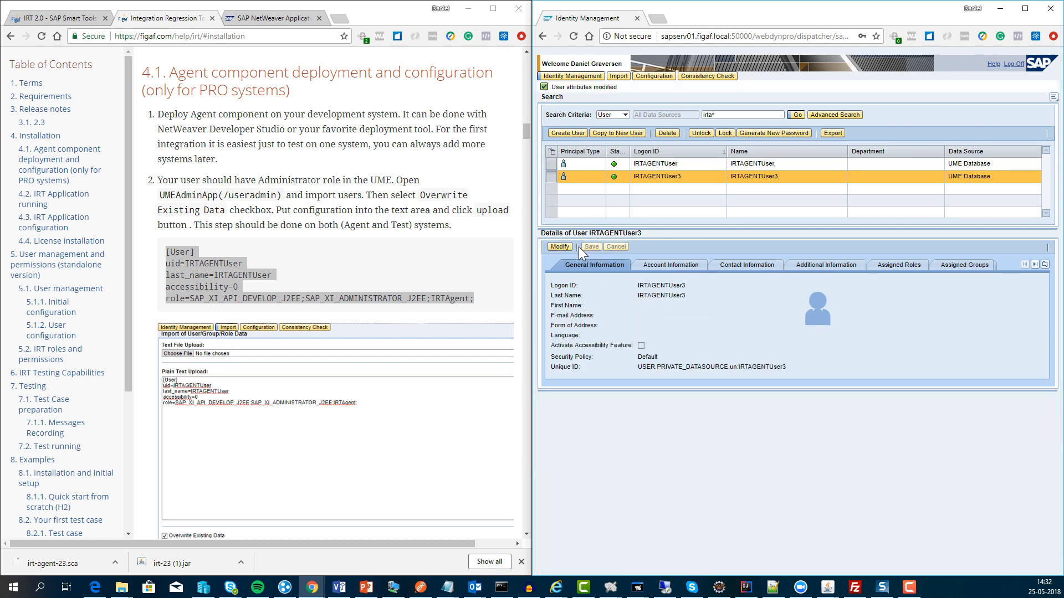
Step: Change IRTAGENTUser3's security policy to Technical User and save
left_click(686, 267)
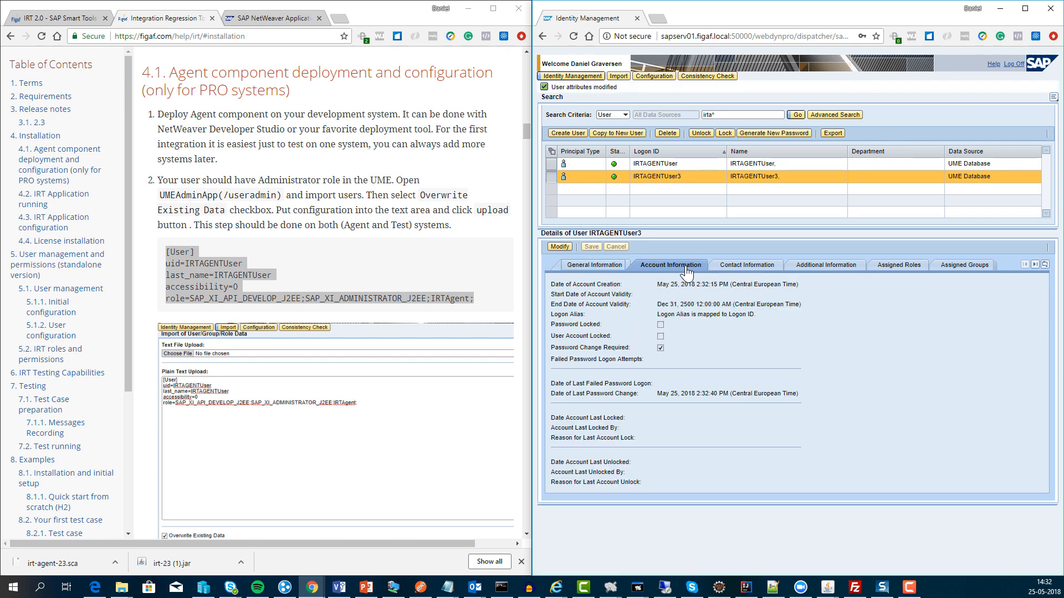
left_click(560, 247)
left_click(607, 259)
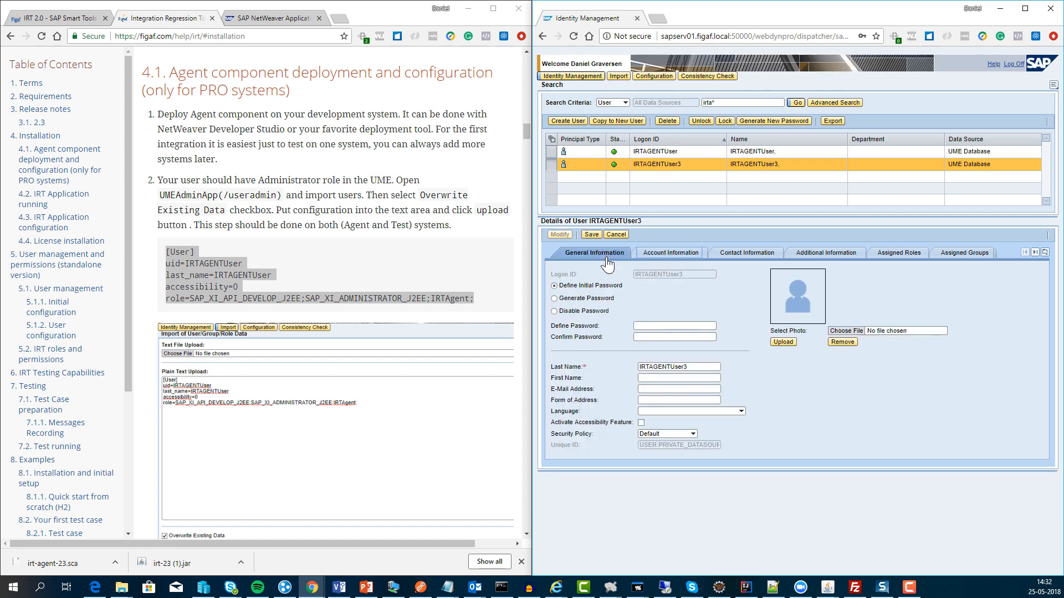
left_click(693, 434)
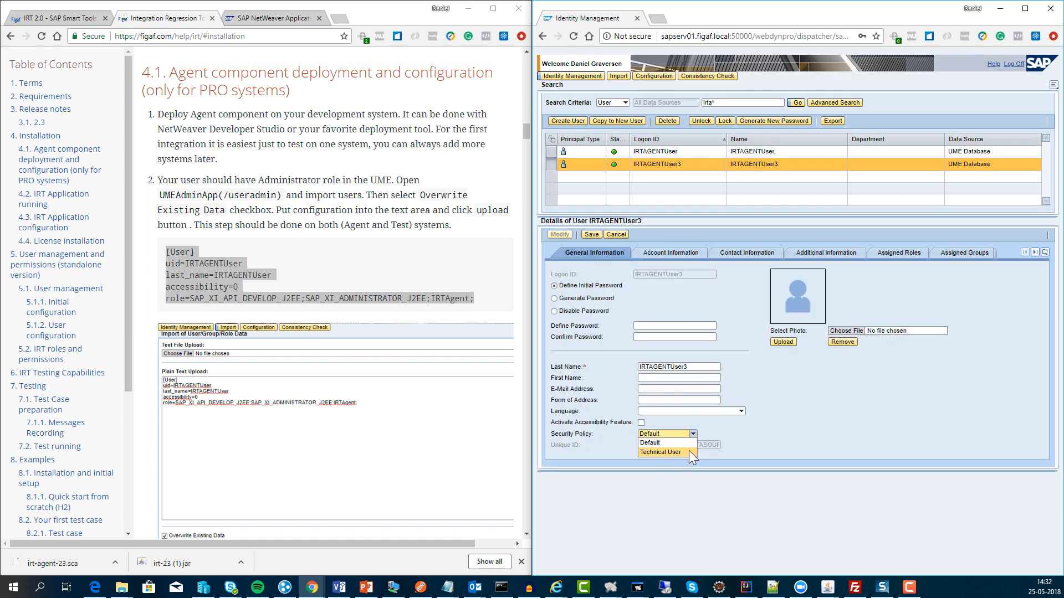
left_click(689, 450)
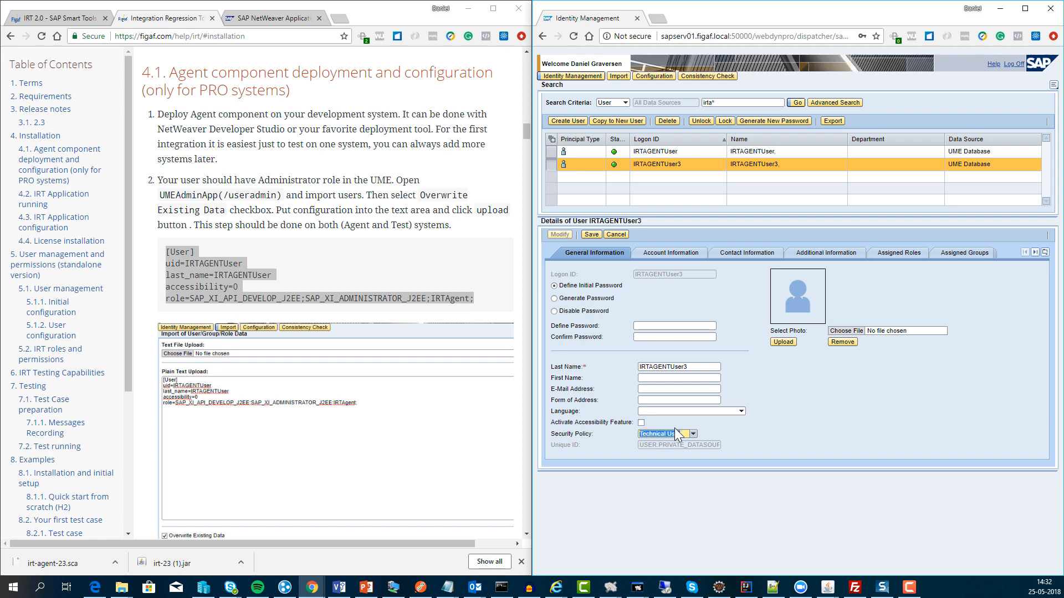
left_click(595, 235)
left_click(686, 269)
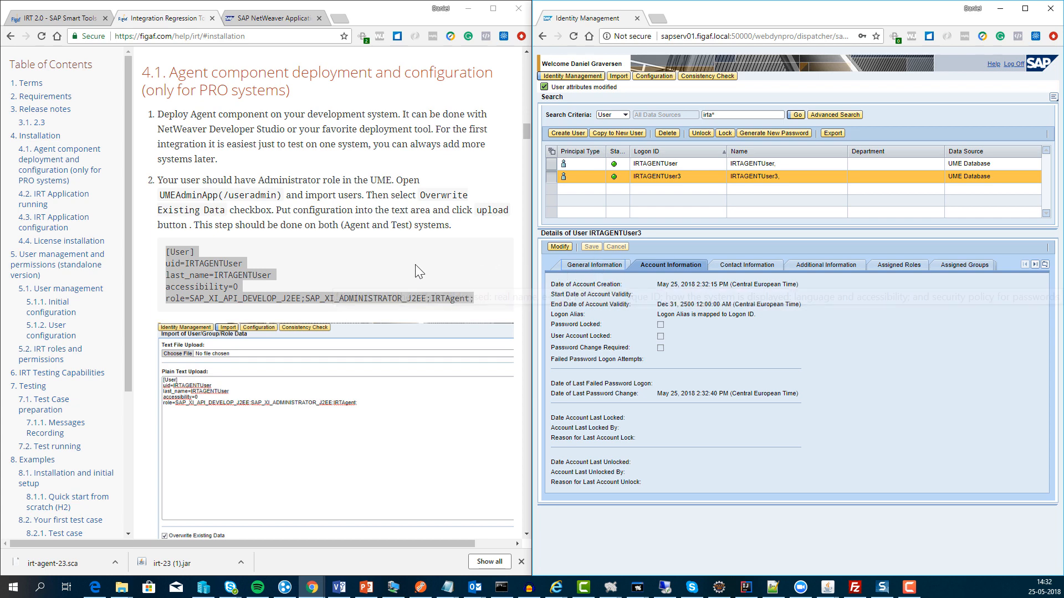
Step: Load SAP NetWeaver Administrator by going to /nwa on the server
scroll(411, 267, "down", 3)
scroll(390, 306, "down", 2)
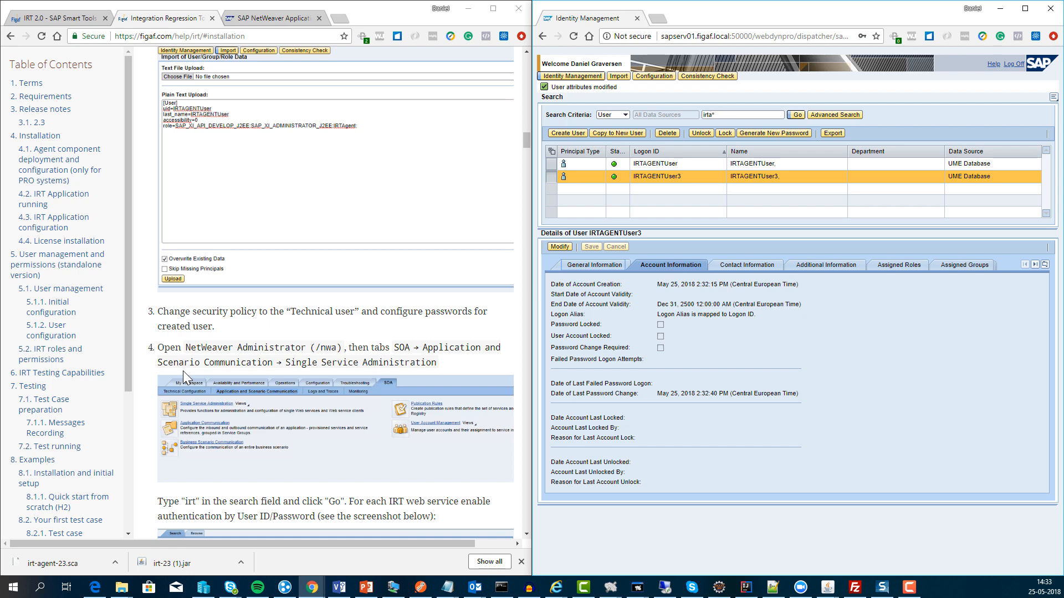
left_click(749, 41)
type("nwa")
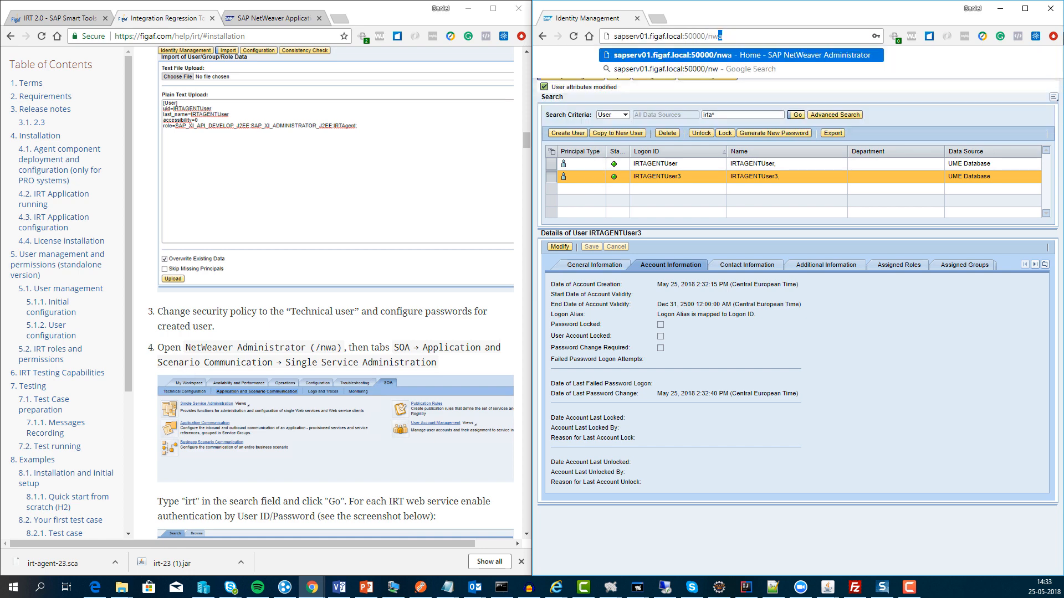
key("Return")
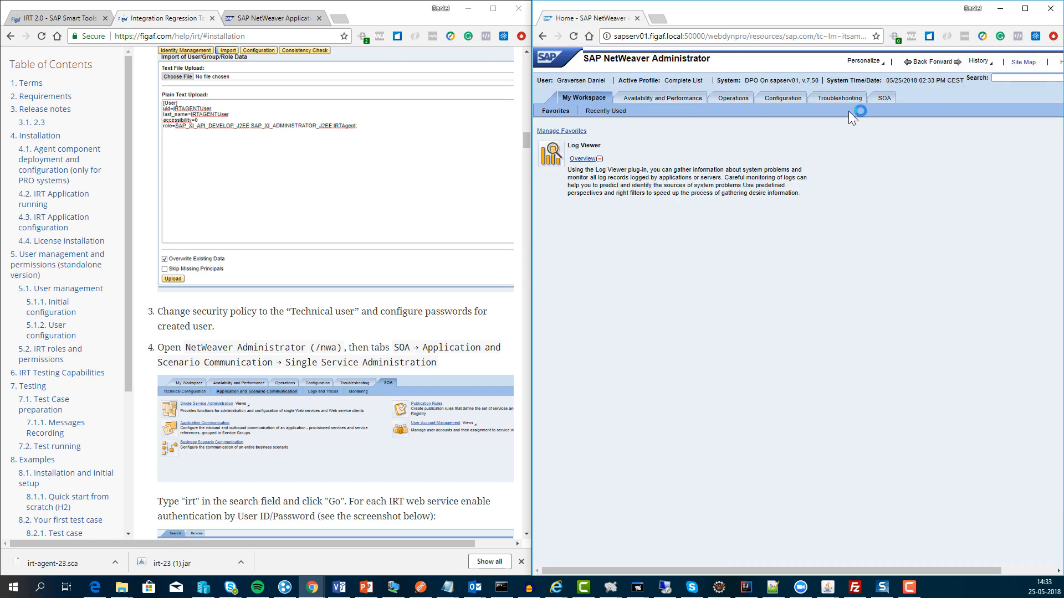
Step: Search NWA for 'sing' and open Single Service Administration's Service Definitions
left_click(1025, 77)
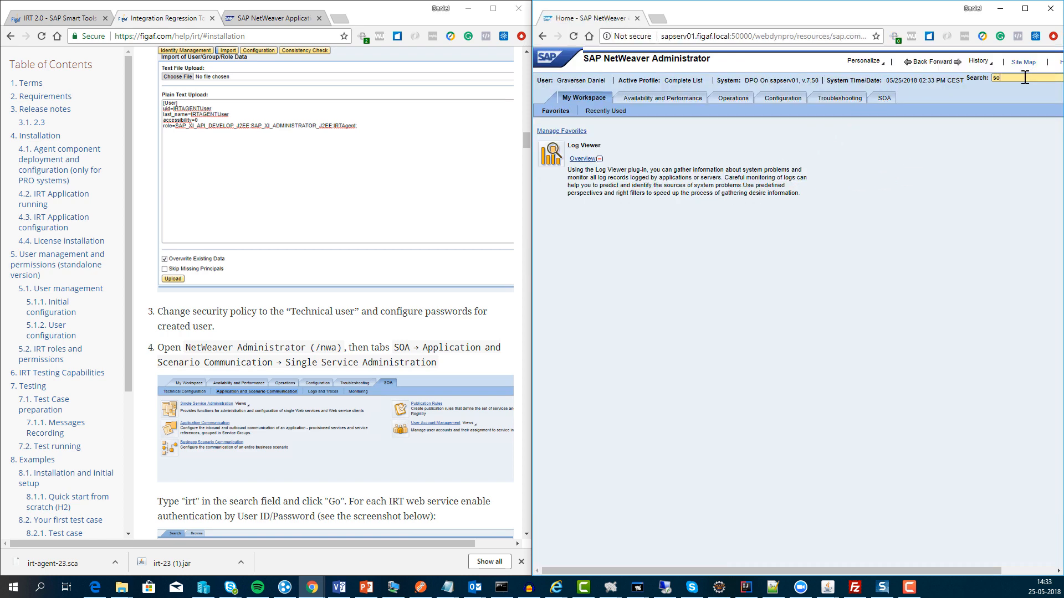
type("single")
key("Return")
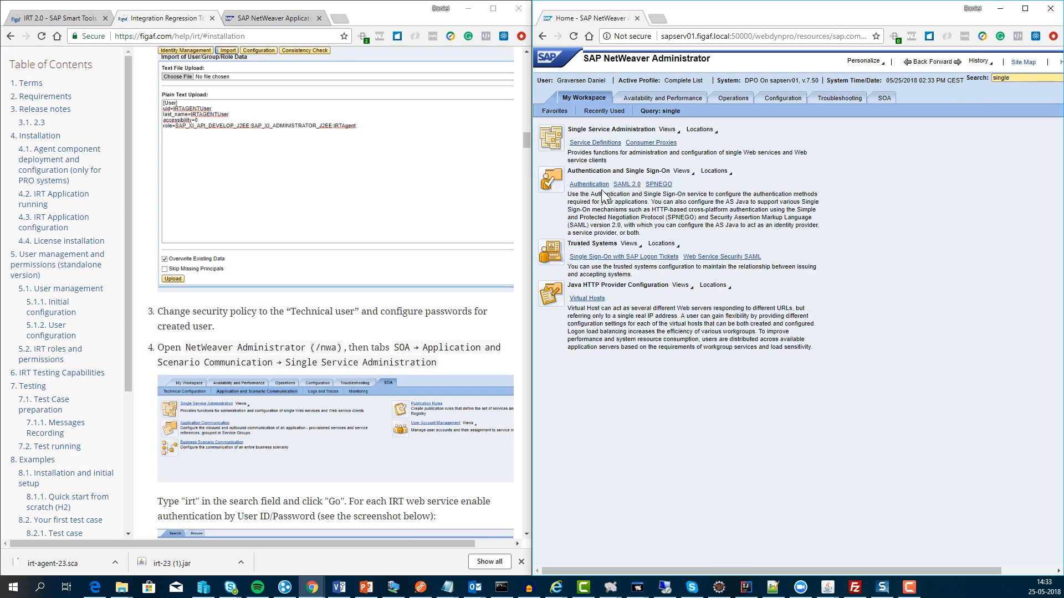
left_click(619, 148)
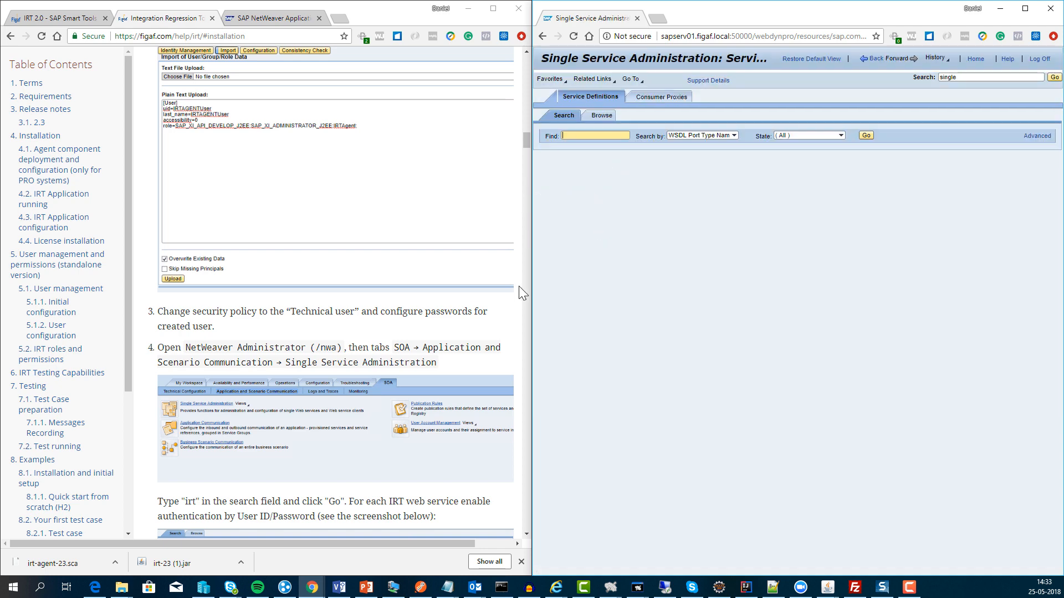
Step: Search service definitions for irt* and select IrtStoredMessageIn to view its details
scroll(363, 335, "down", 5)
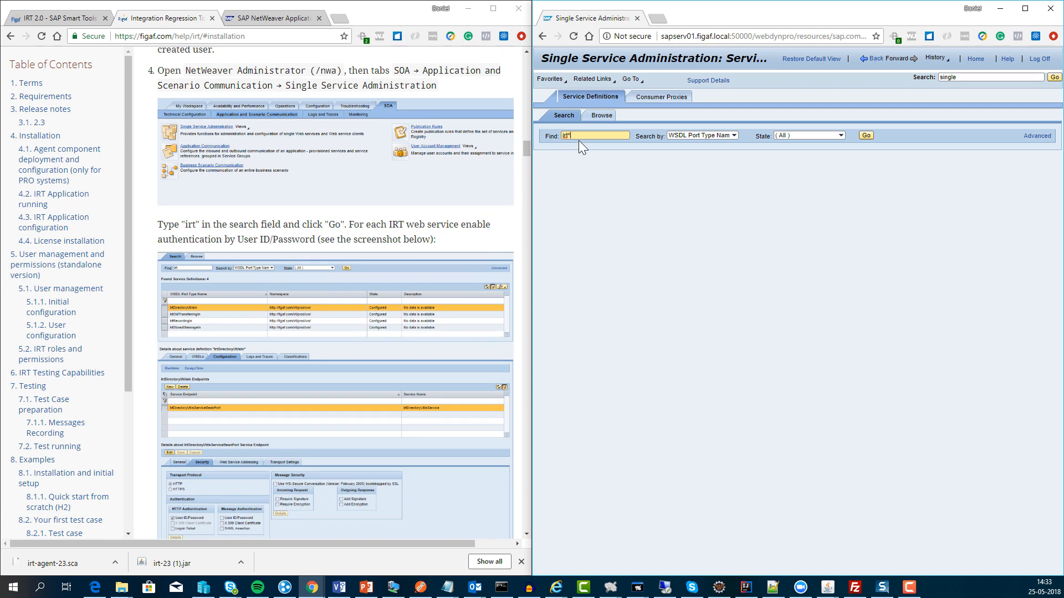
key("Return")
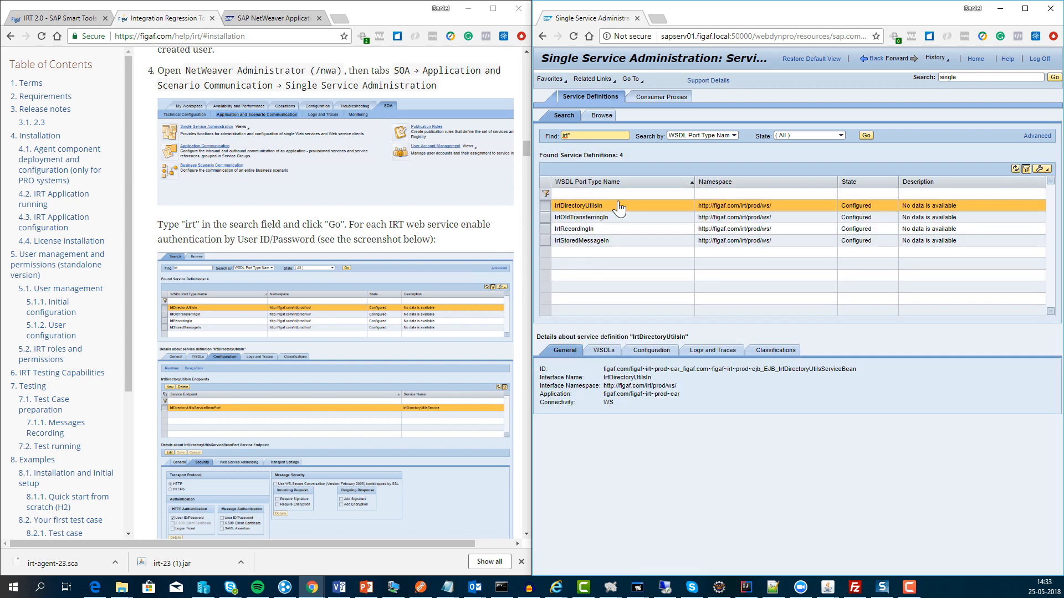
left_click(569, 242)
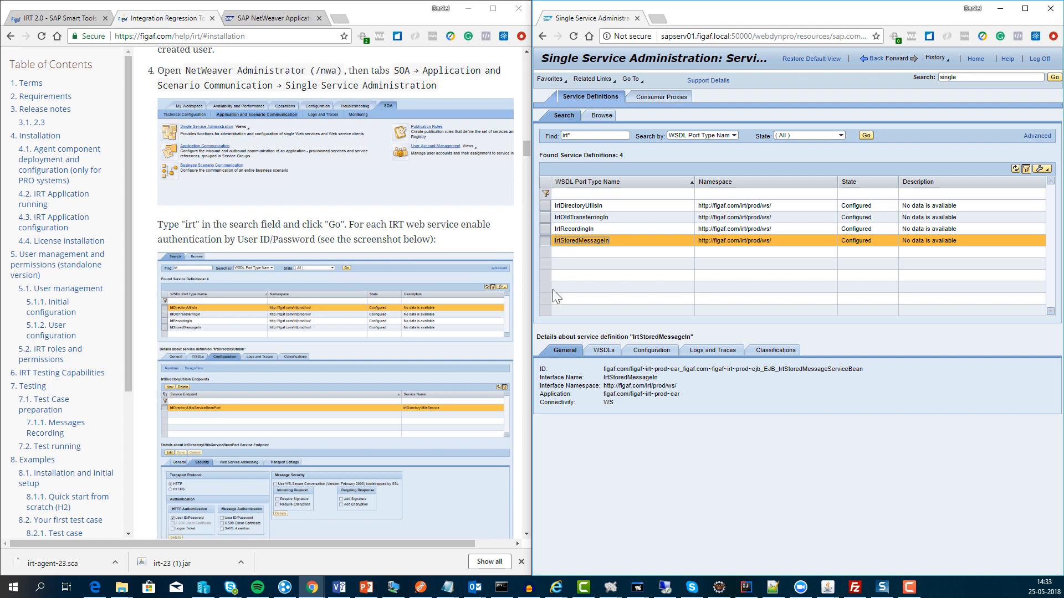
scroll(425, 348, "down", 4)
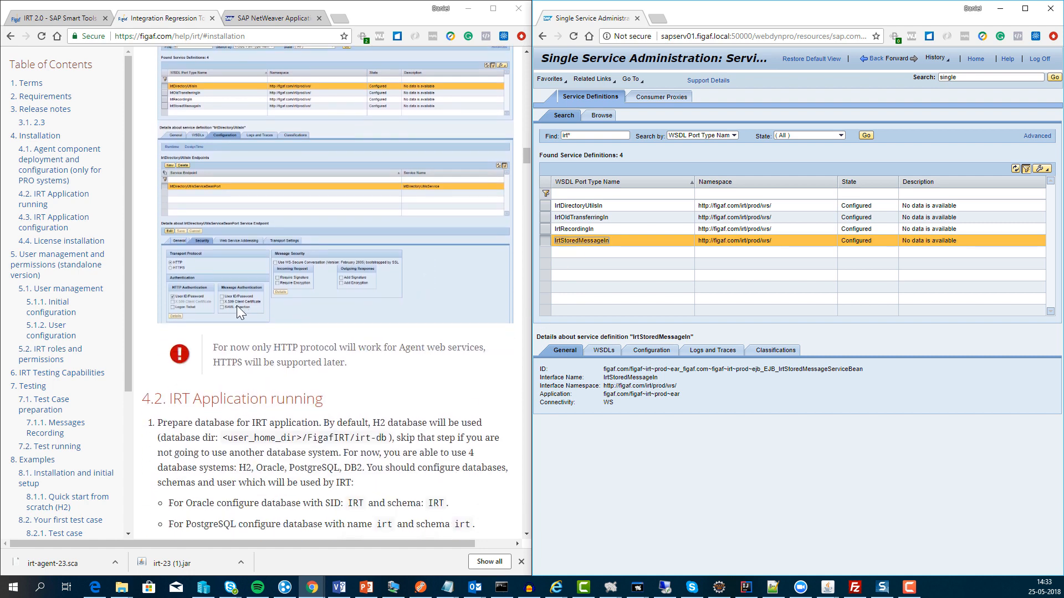
left_click(607, 353)
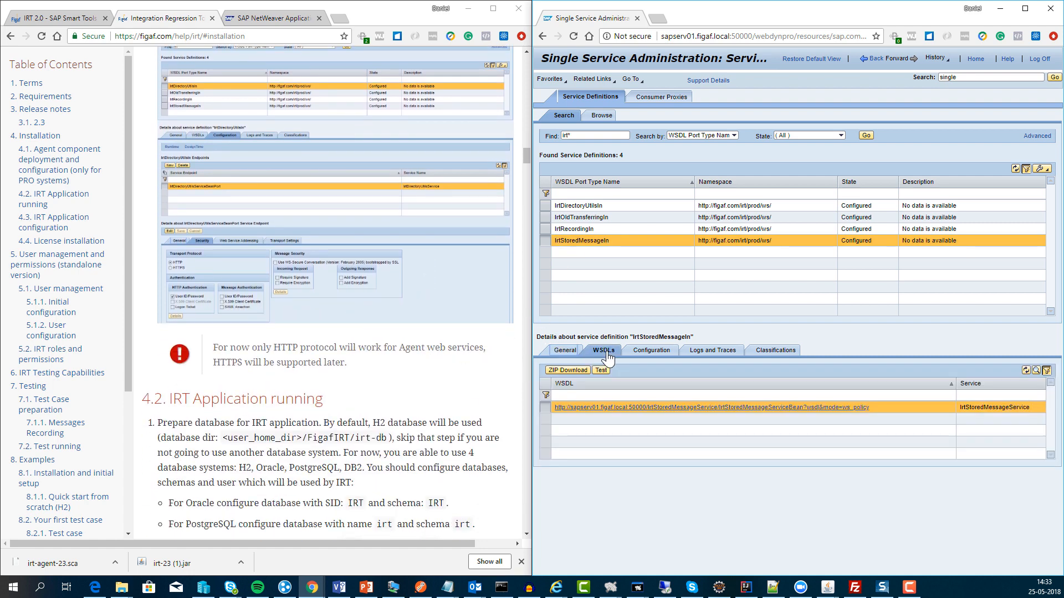
Step: Verify the IrtStoredMessageBeanPort endpoint uses HTTP User ID/Password authentication
left_click(641, 354)
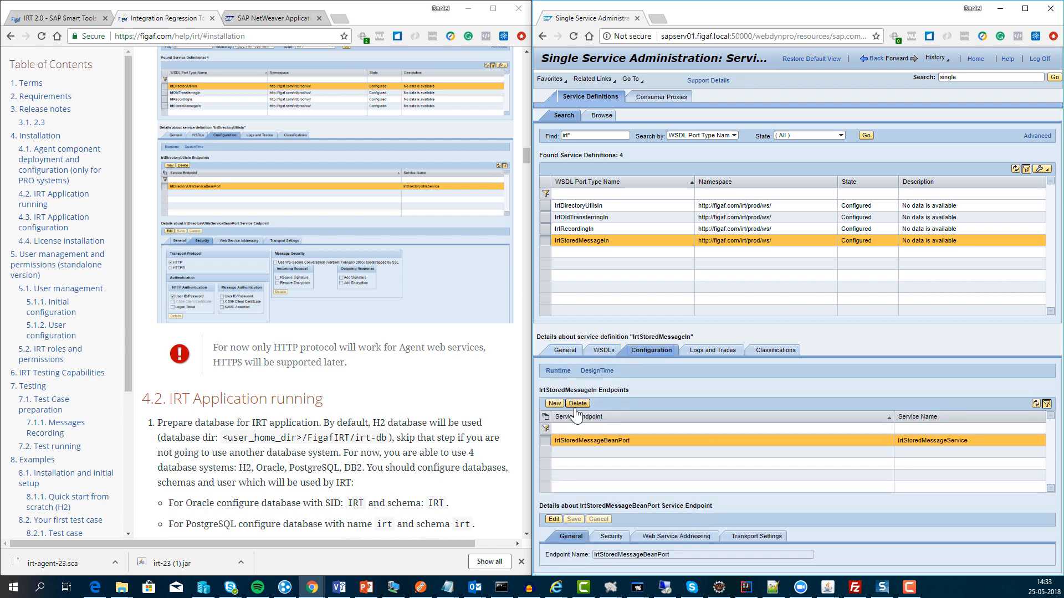
left_click(554, 403)
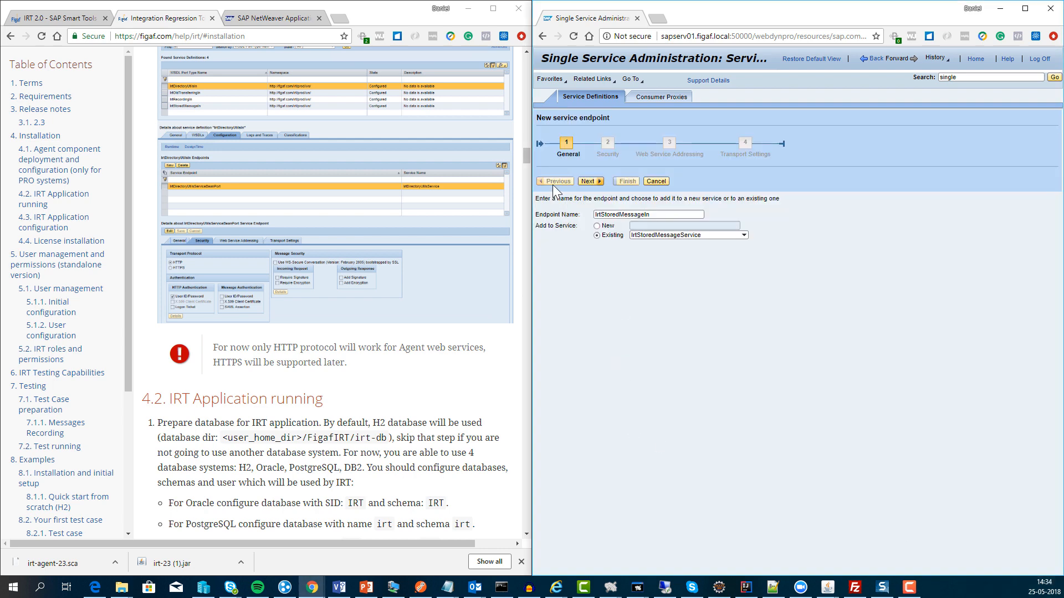
left_click(656, 181)
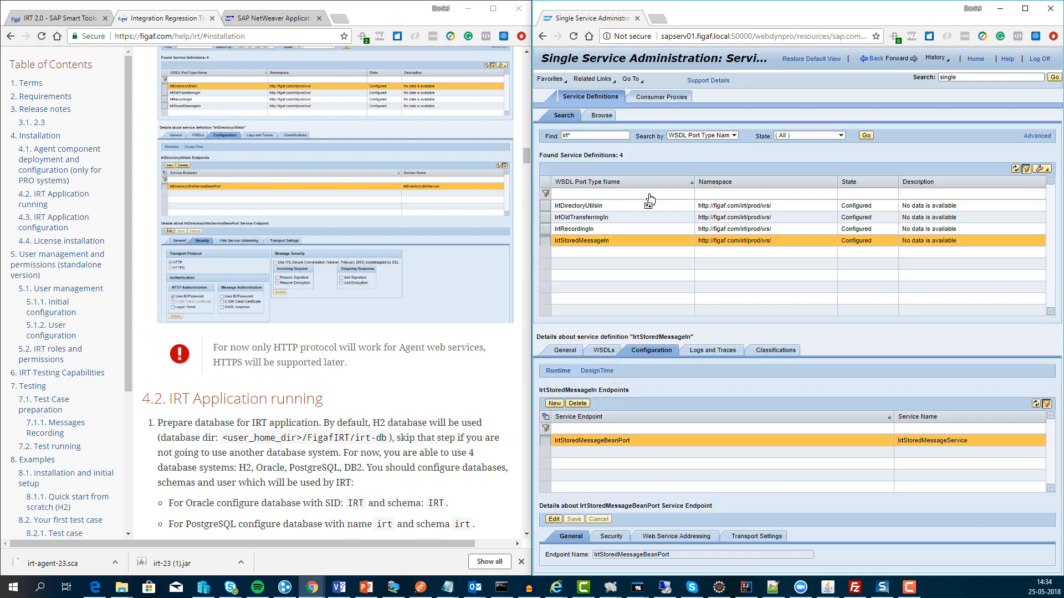
left_click(614, 540)
scroll(606, 527, "down", 3)
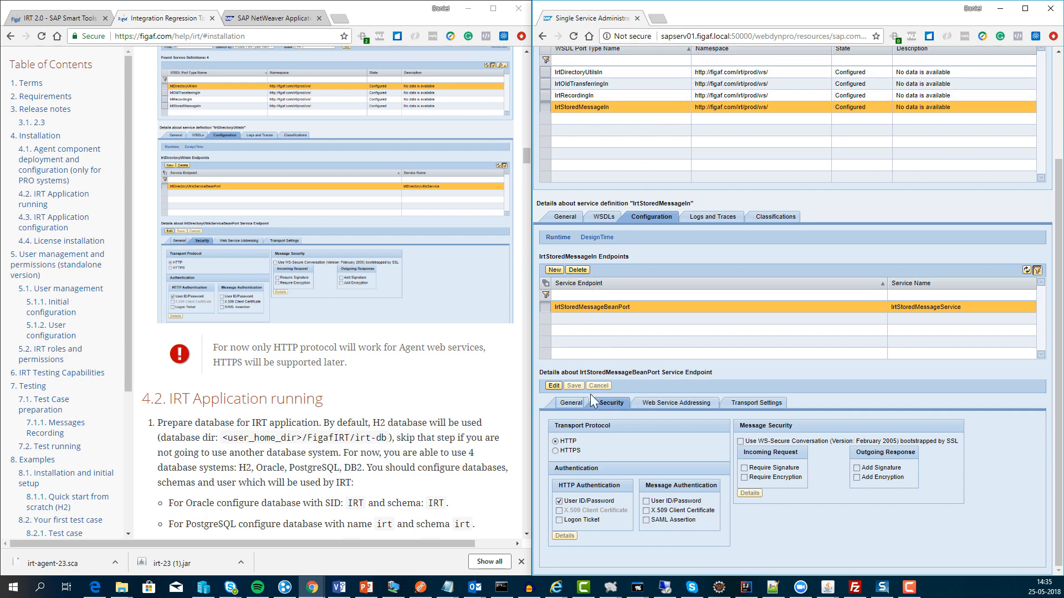
scroll(454, 426, "down", 4)
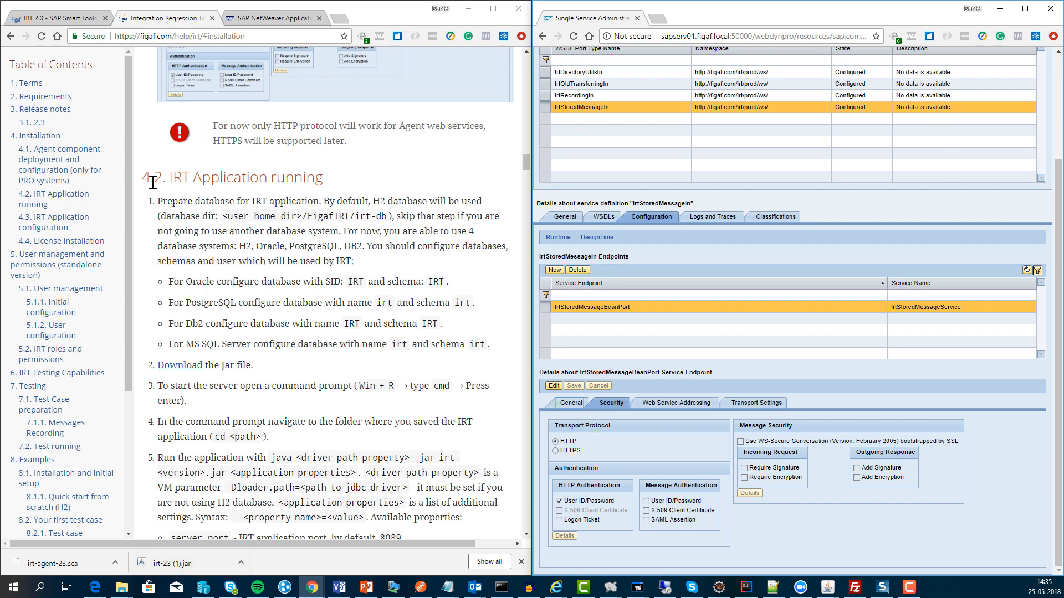
Step: Close the SSA window, read documentation section 4.2, and open the irtdownload folder
left_click(1024, 8)
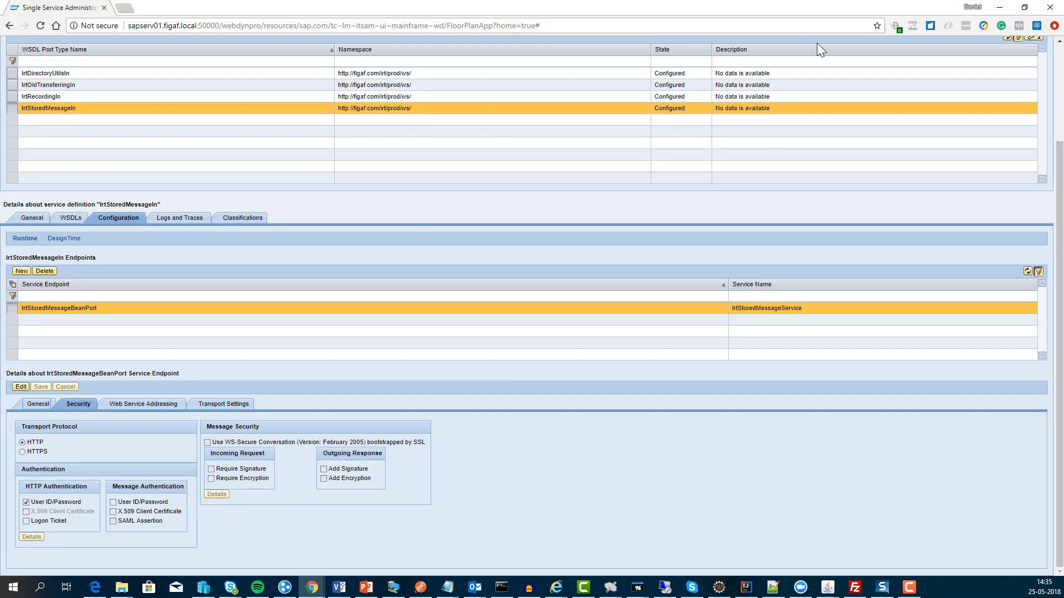
left_click(1047, 7)
left_click(493, 7)
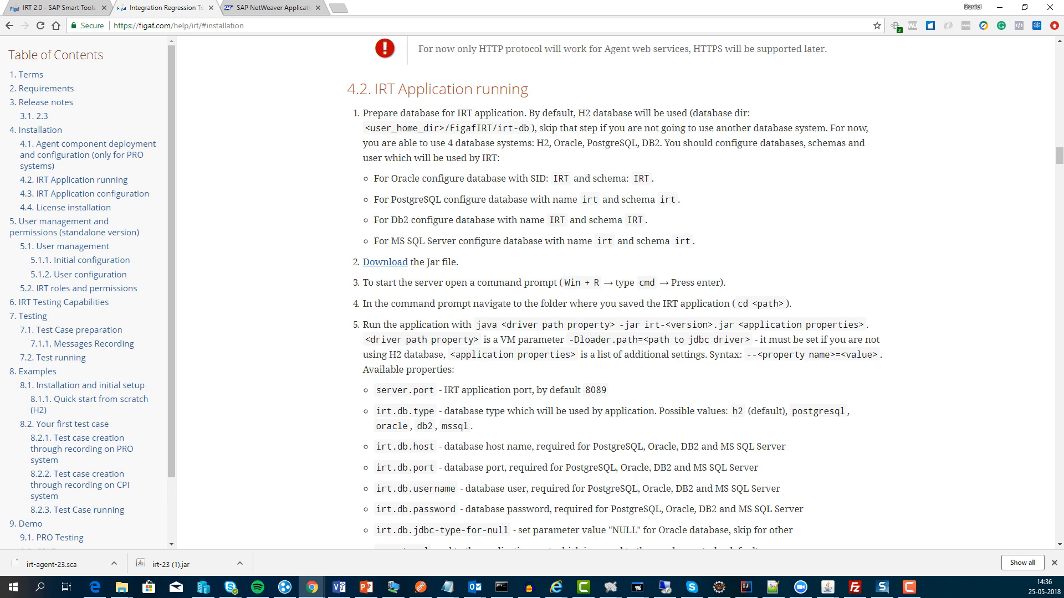
left_click(121, 587)
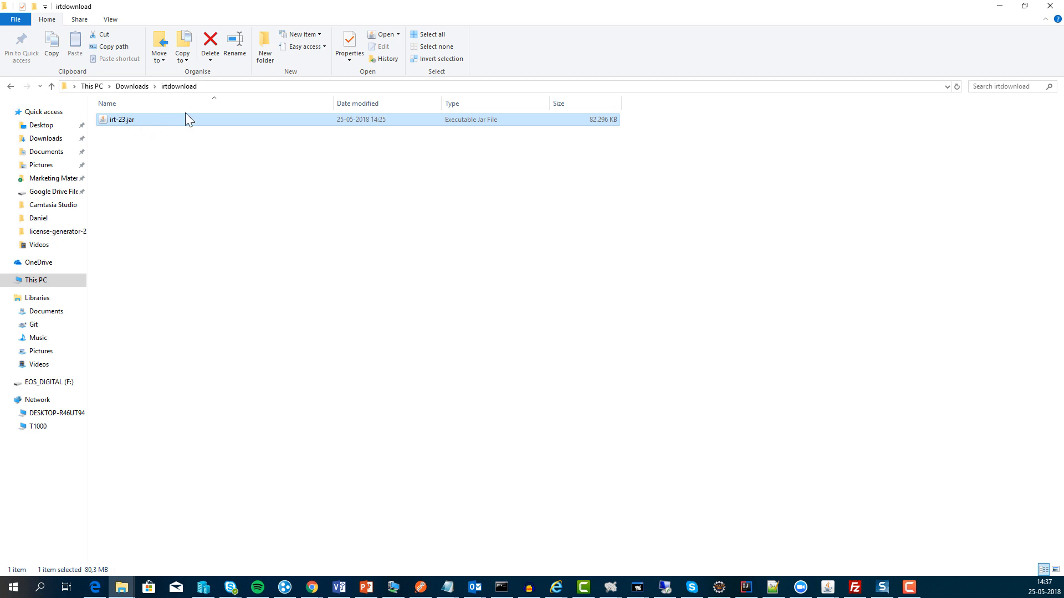
Step: Open Command Prompt and change directory to the copied irtdownload folder path
left_click(216, 87)
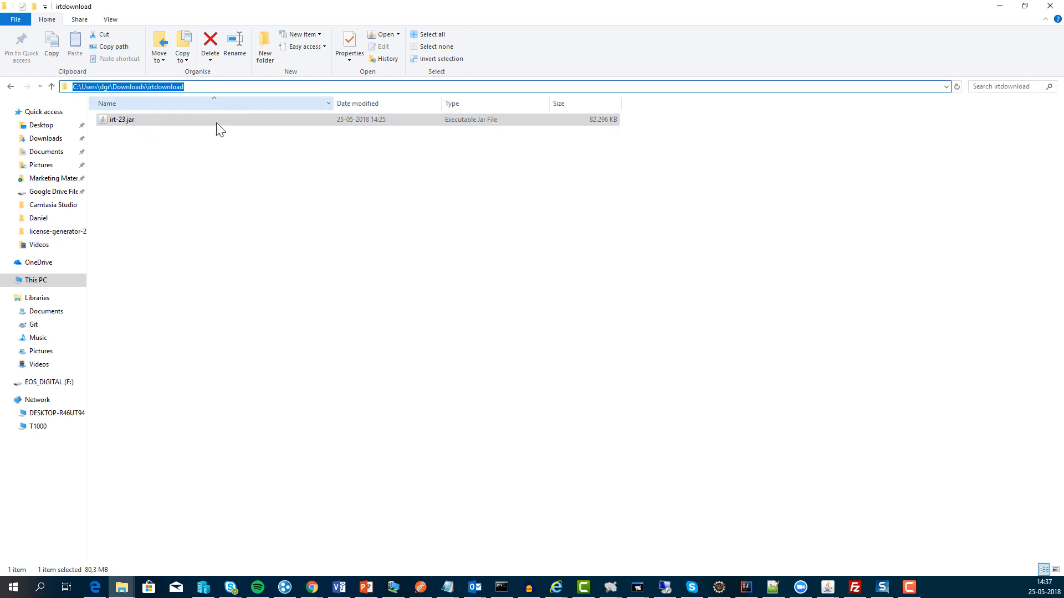
key("Escape")
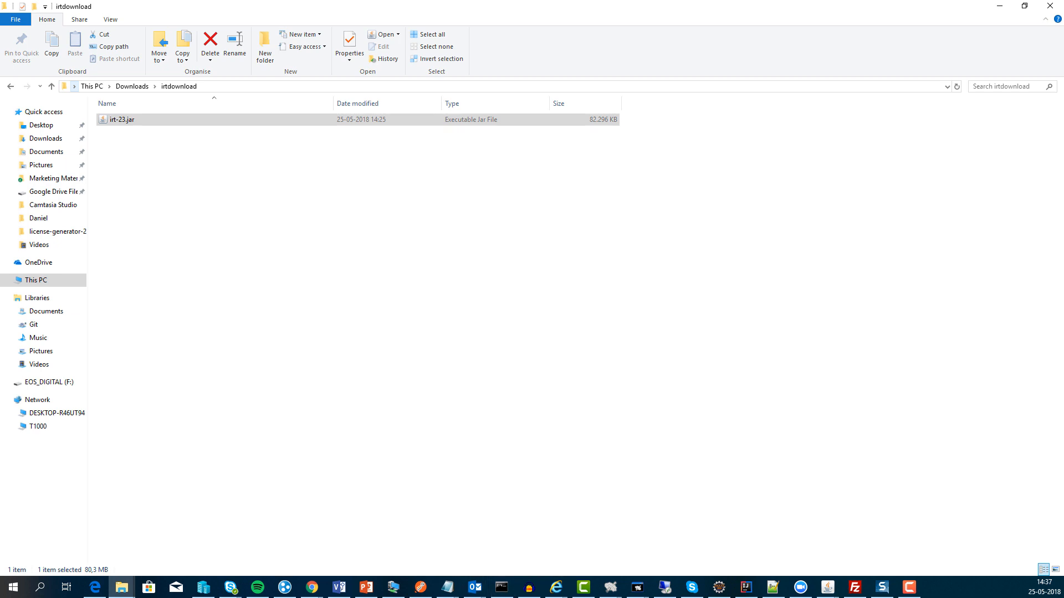
left_click(19, 593)
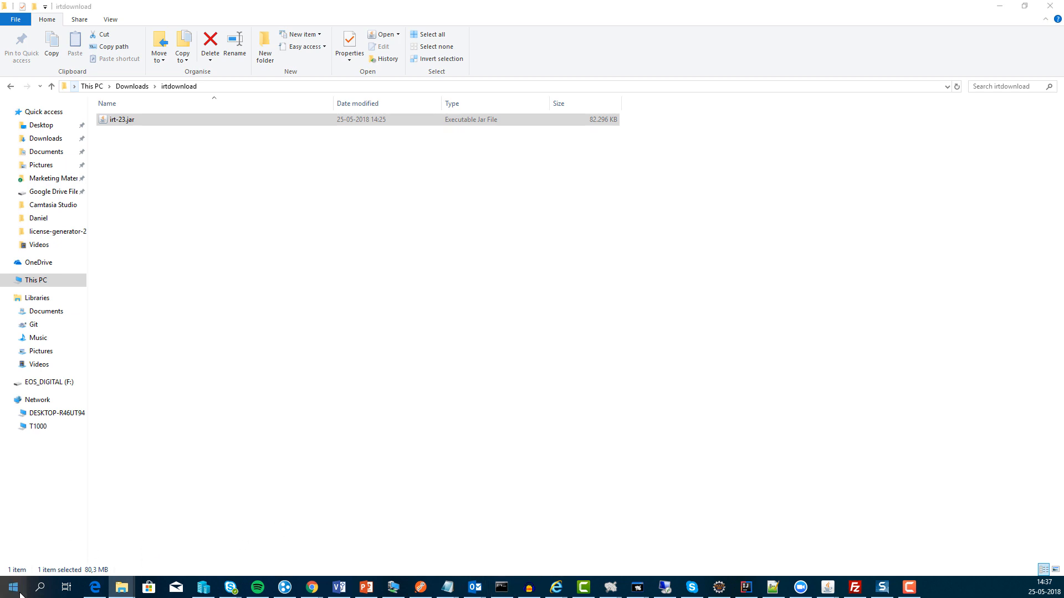
type("cmd")
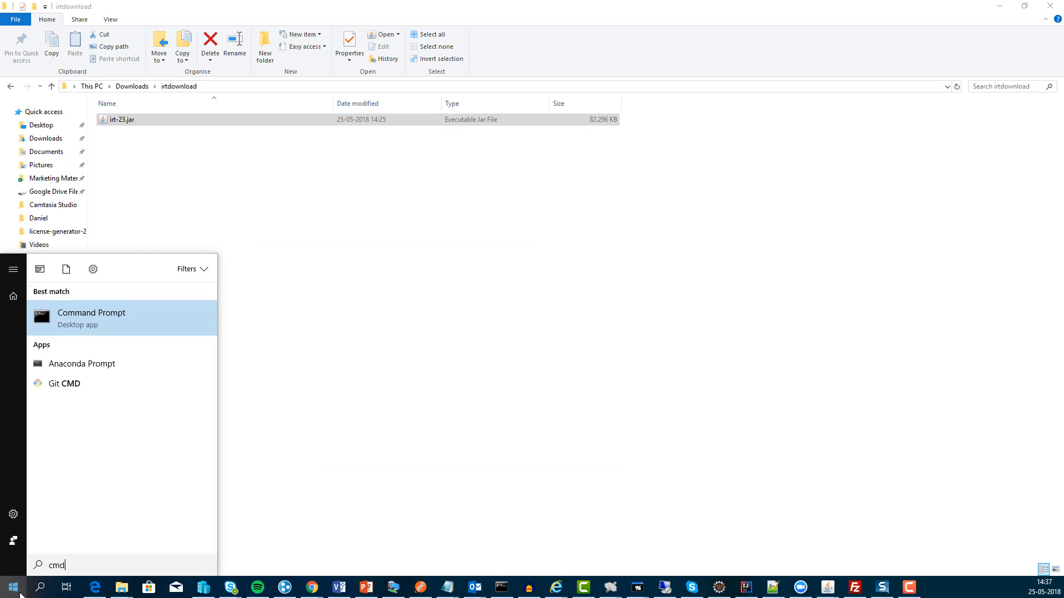
key("Return")
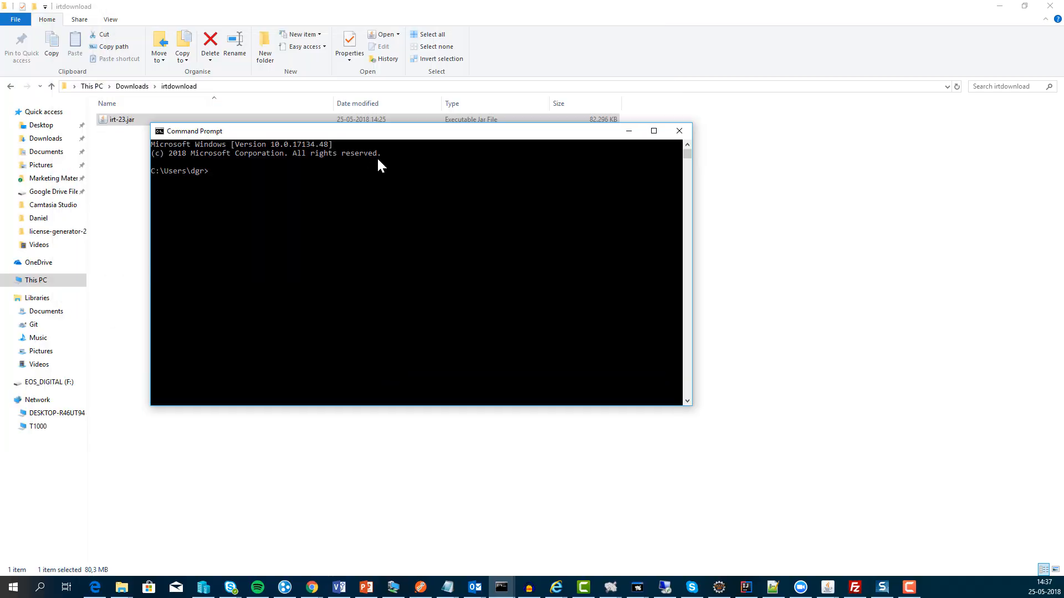
left_click(277, 87)
left_click(281, 87)
key("alt+Tab")
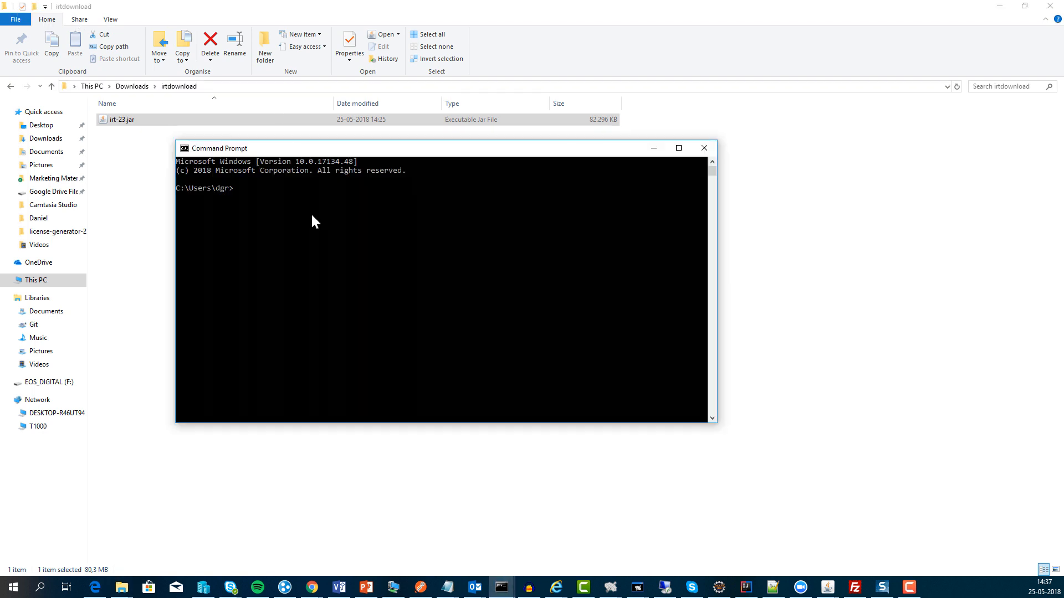
type("cd")
type("C:\\Users\\dgr\\Downloads\\irtdownload")
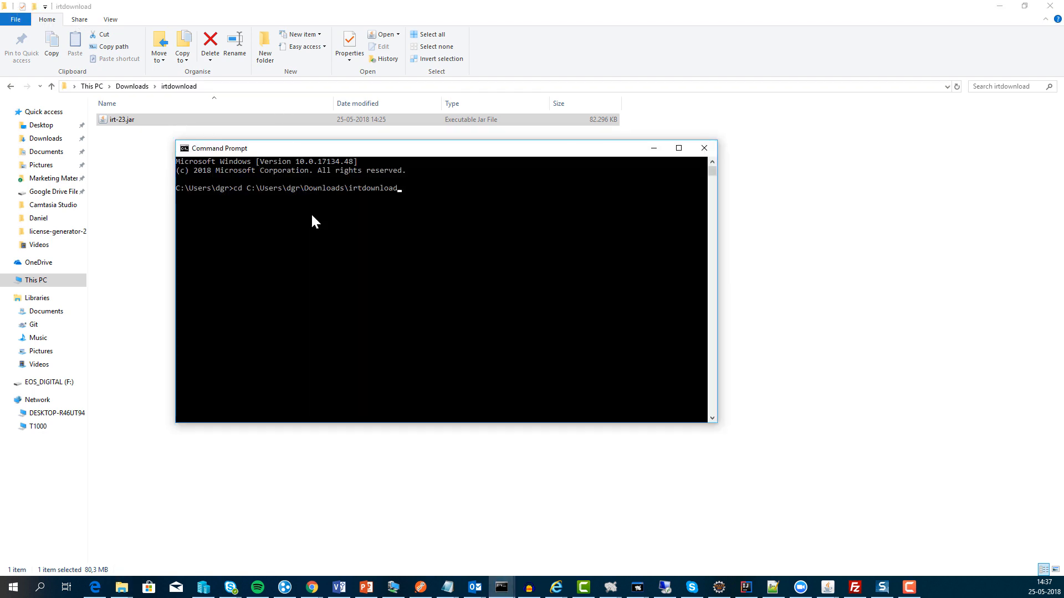
key("Return")
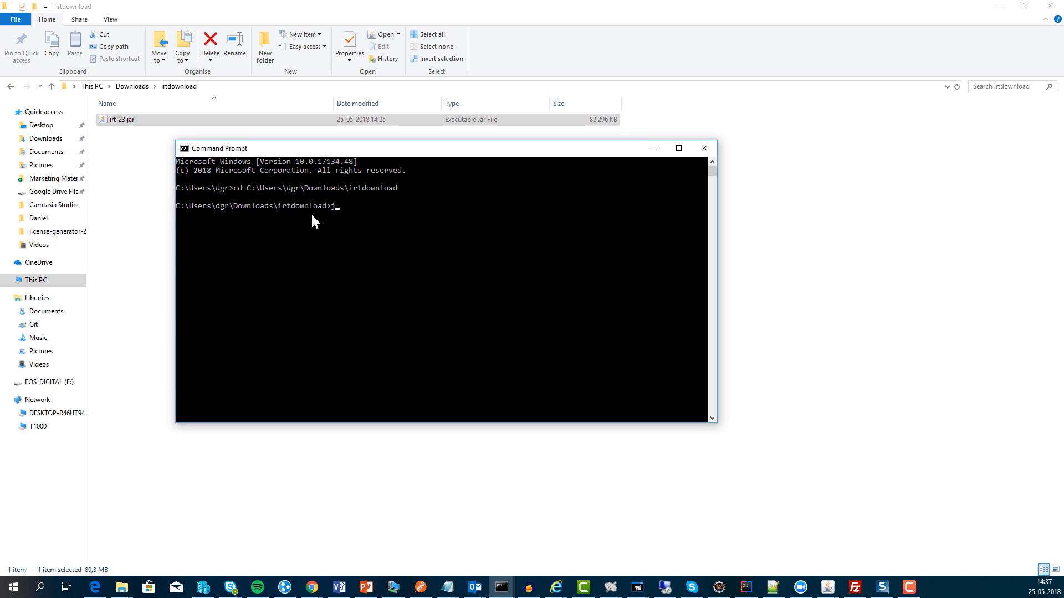
Step: Run java -jar irt-23.jar to start the IRT application
type("java -jar")
type(" run")
key("BackSpace")
key("BackSpace")
key("BackSpace")
type("i")
key("Tab")
key("Return")
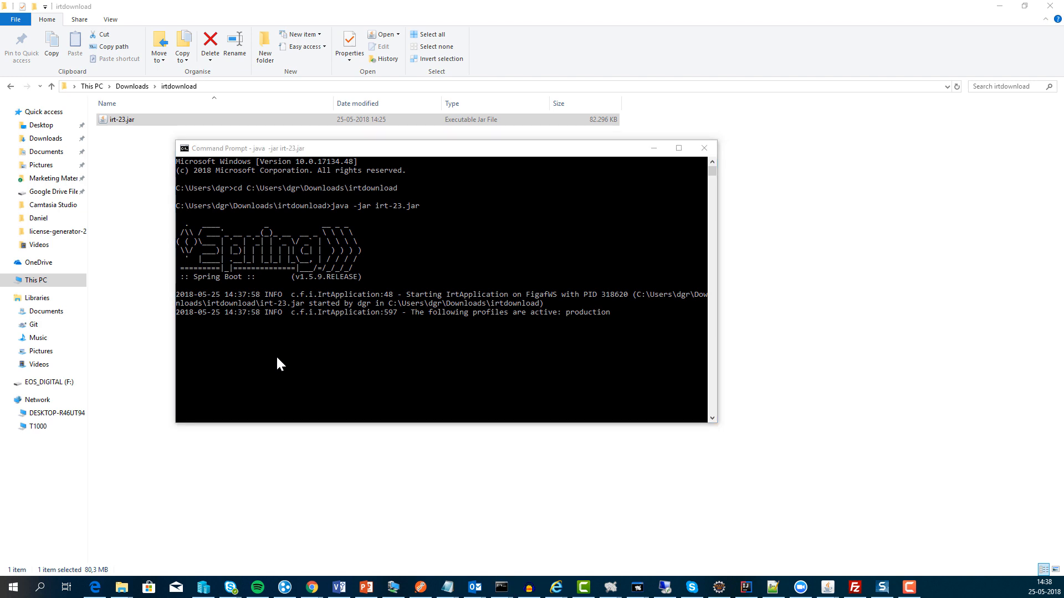
Step: Review the database startup property descriptions in documentation section 4.2
key("alt+Tab")
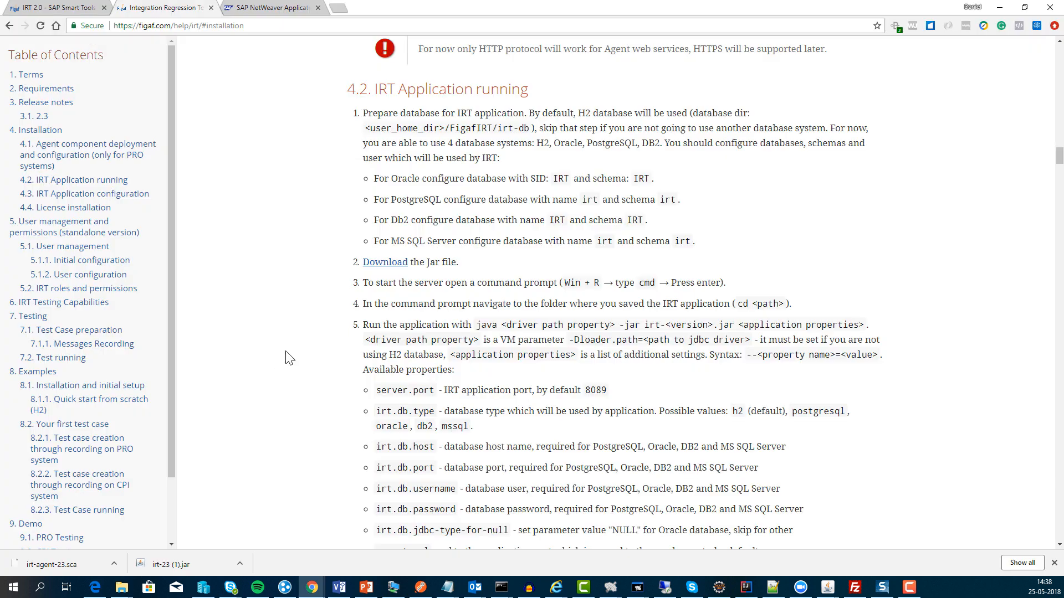
scroll(412, 336, "down", 3)
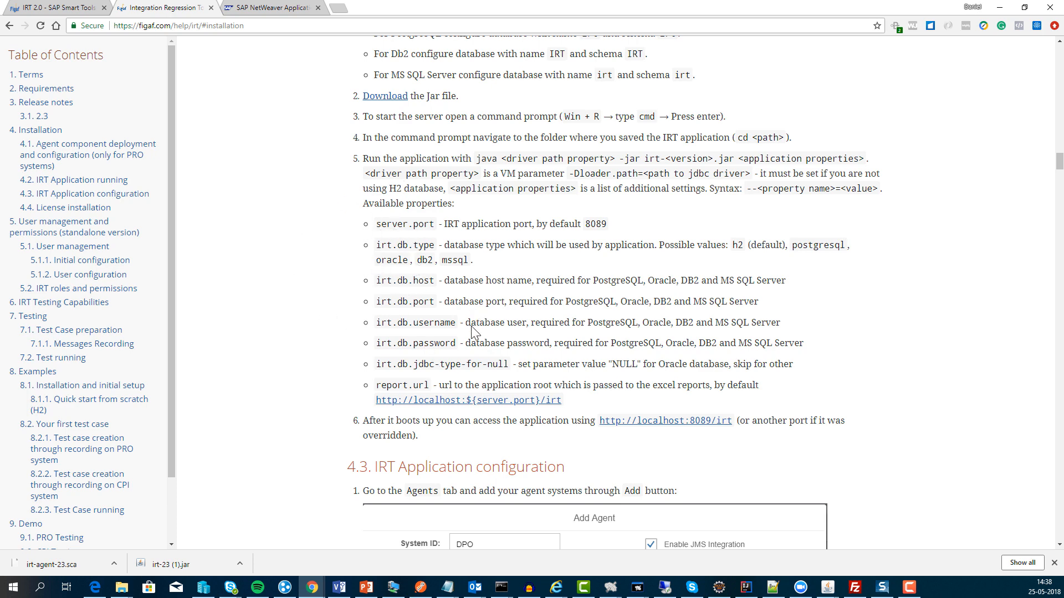
left_click_drag(476, 348, 369, 244)
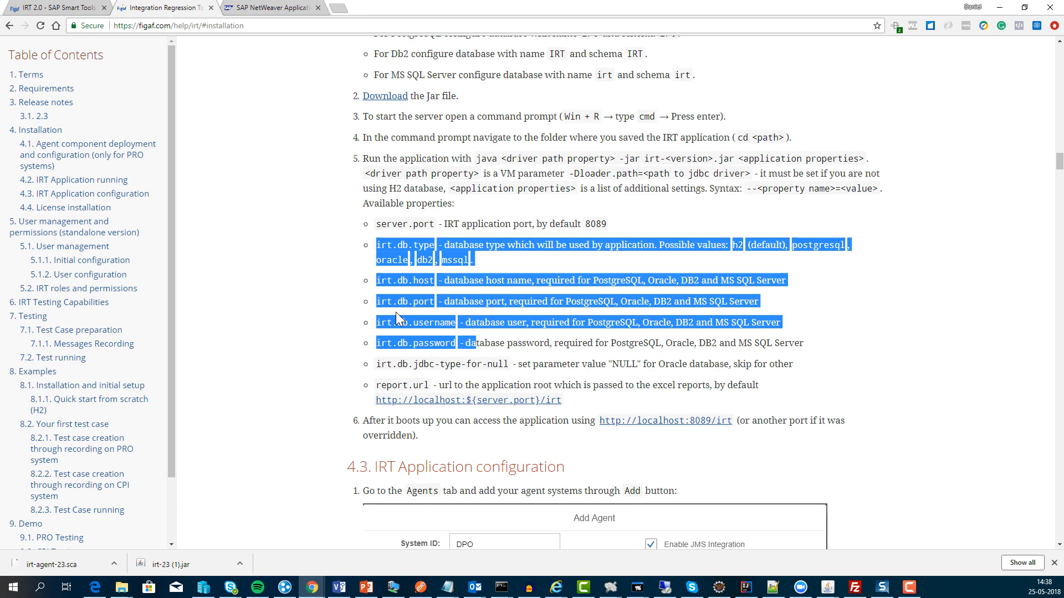
left_click(524, 354)
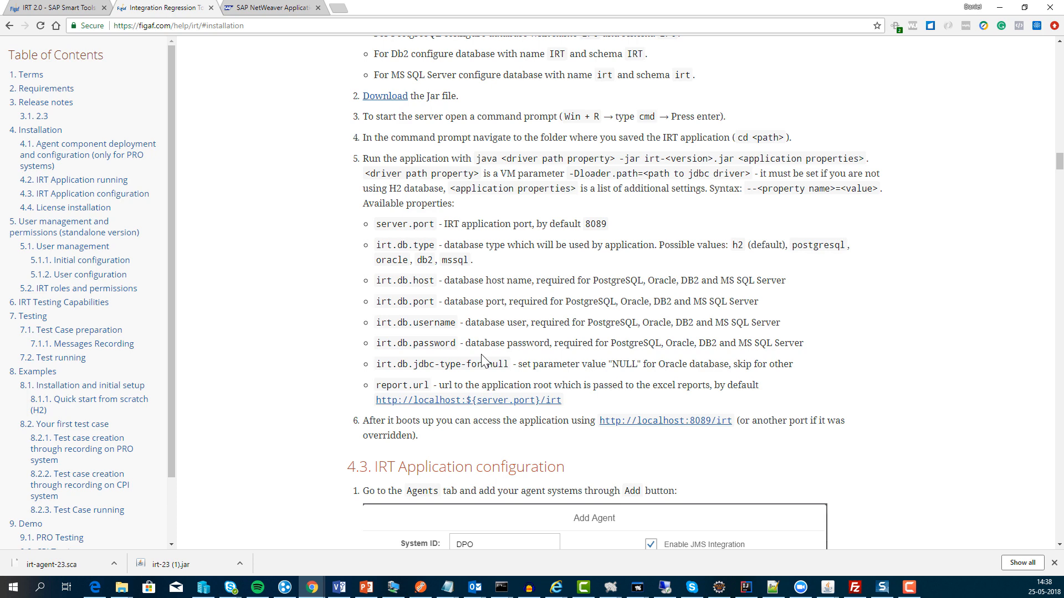
scroll(482, 360, "down", 1)
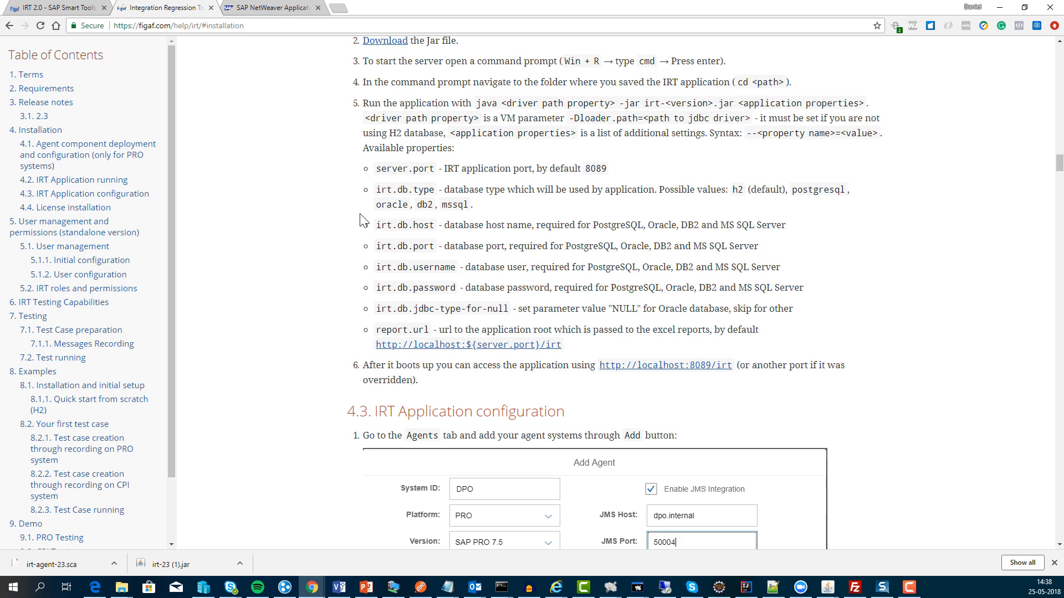
key("alt+Tab")
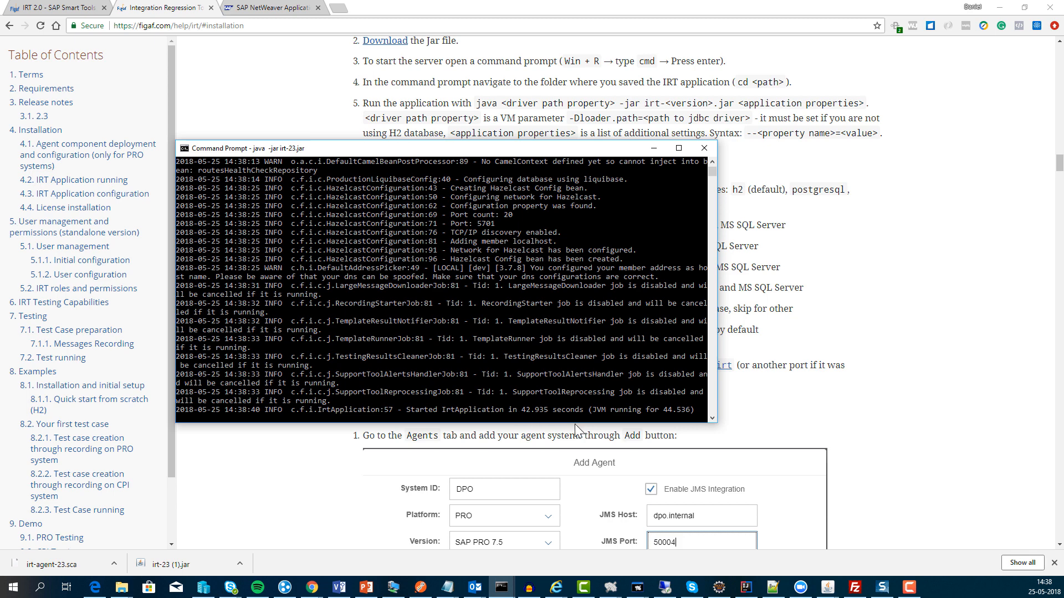
left_click(795, 408)
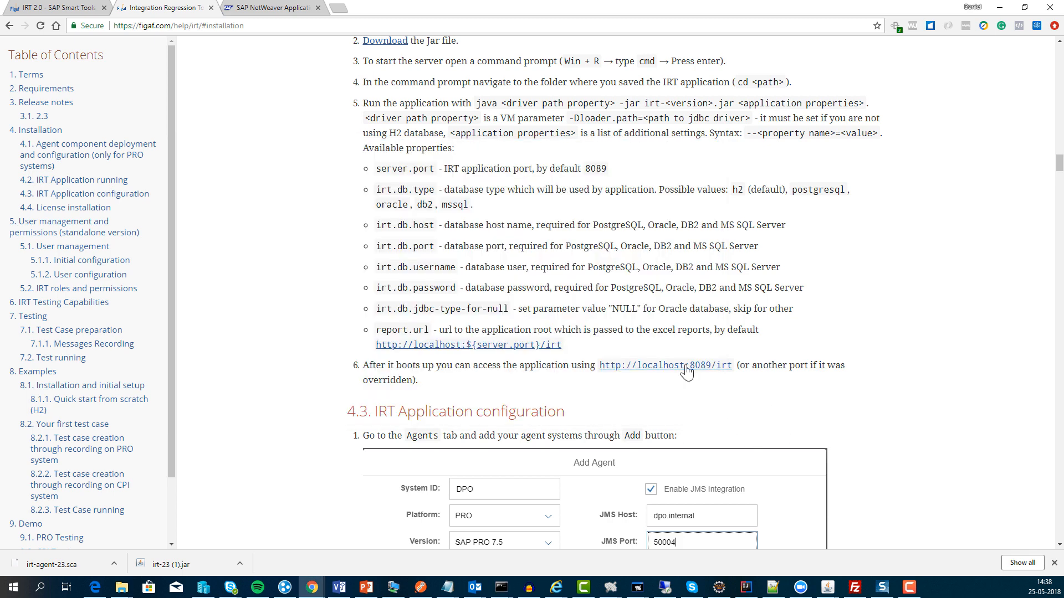
left_click(686, 367)
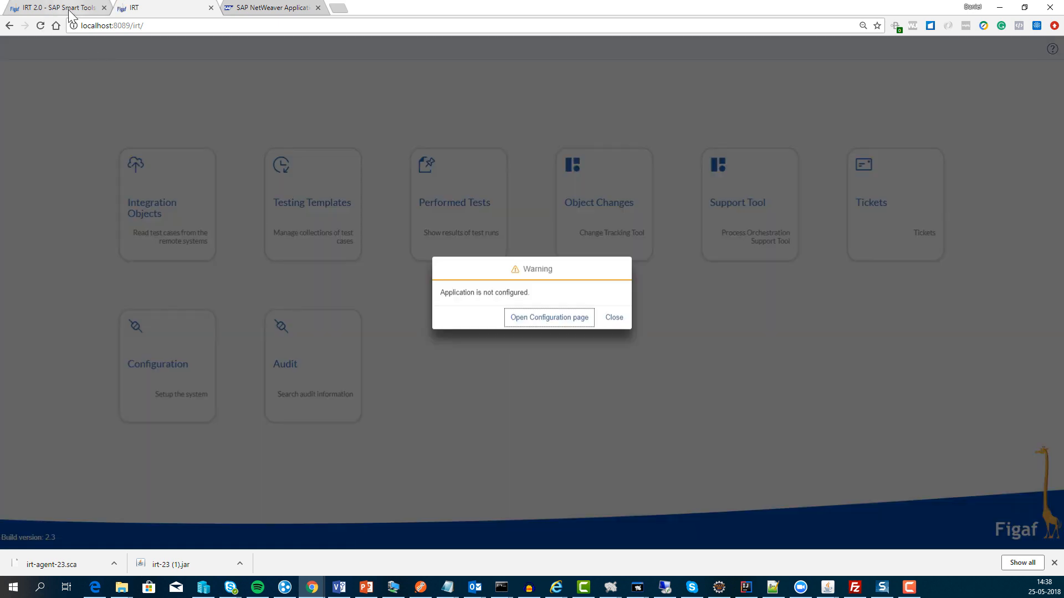
Step: Open the IRT Configuration page and look over its User Management and Cluster settings
left_click(554, 328)
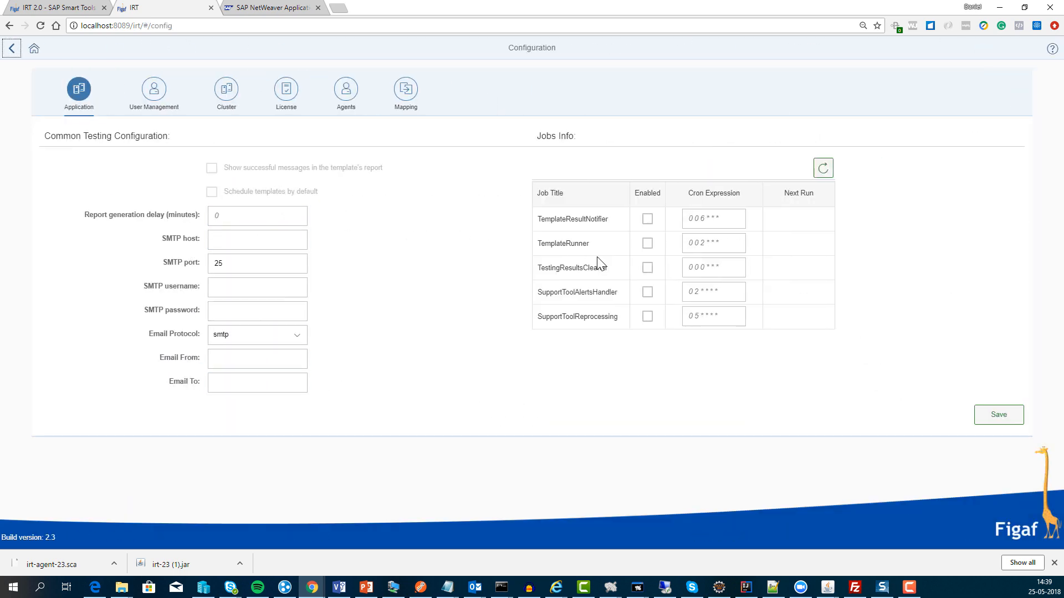
left_click(145, 95)
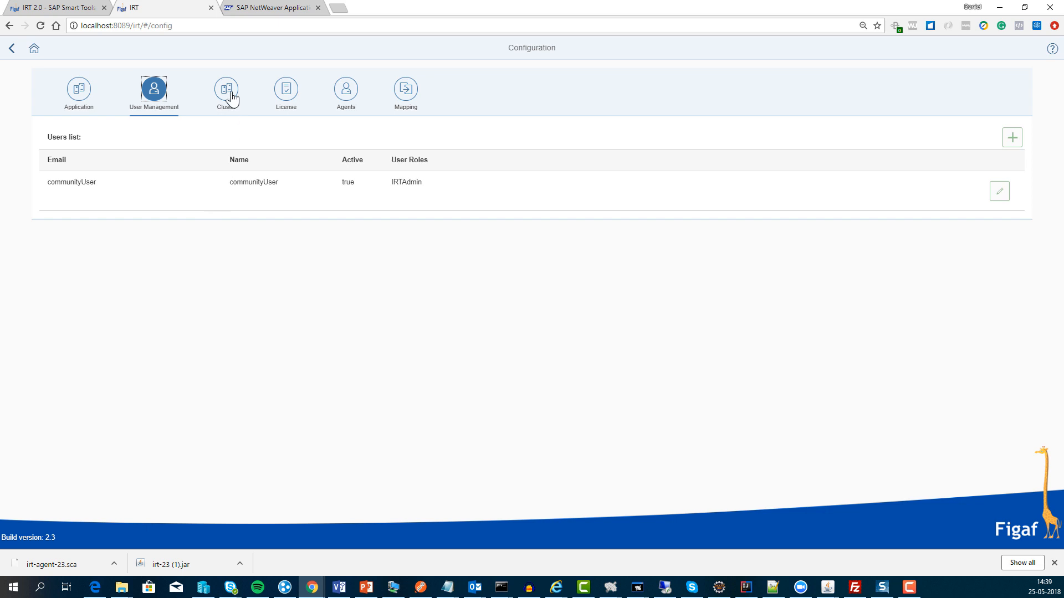
left_click(1012, 138)
left_click(221, 92)
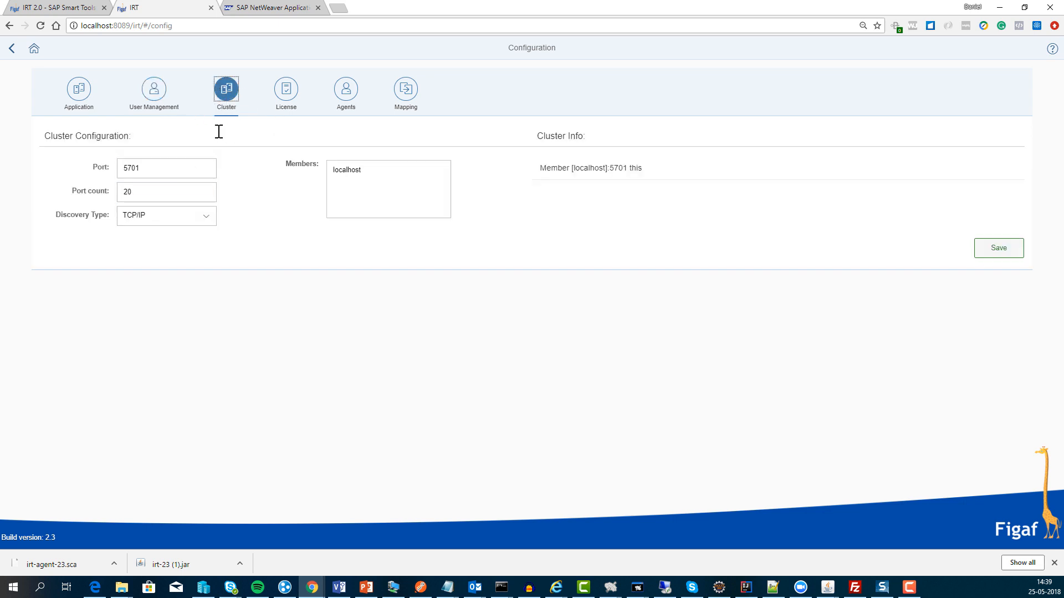
Step: Check the COMMUNITY license, cancel the license file upload, and show the empty Agents list
left_click(287, 91)
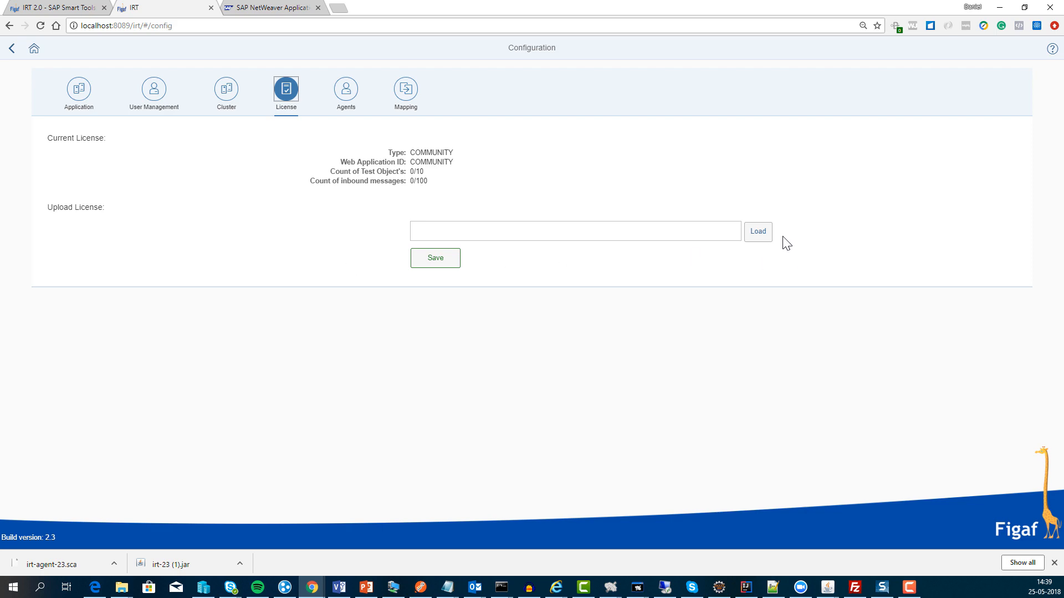
left_click(760, 235)
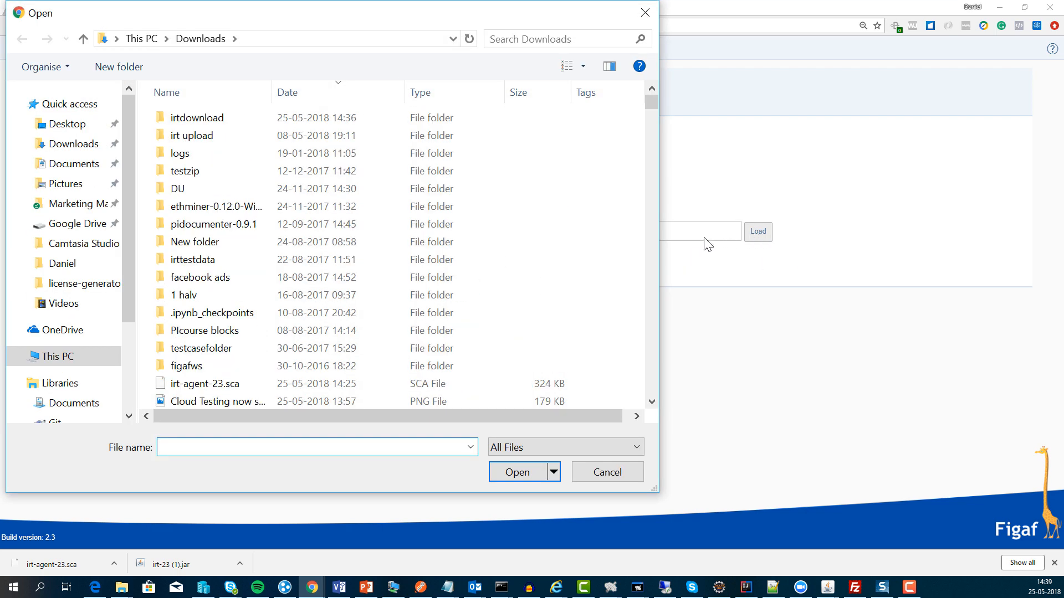
key("Escape")
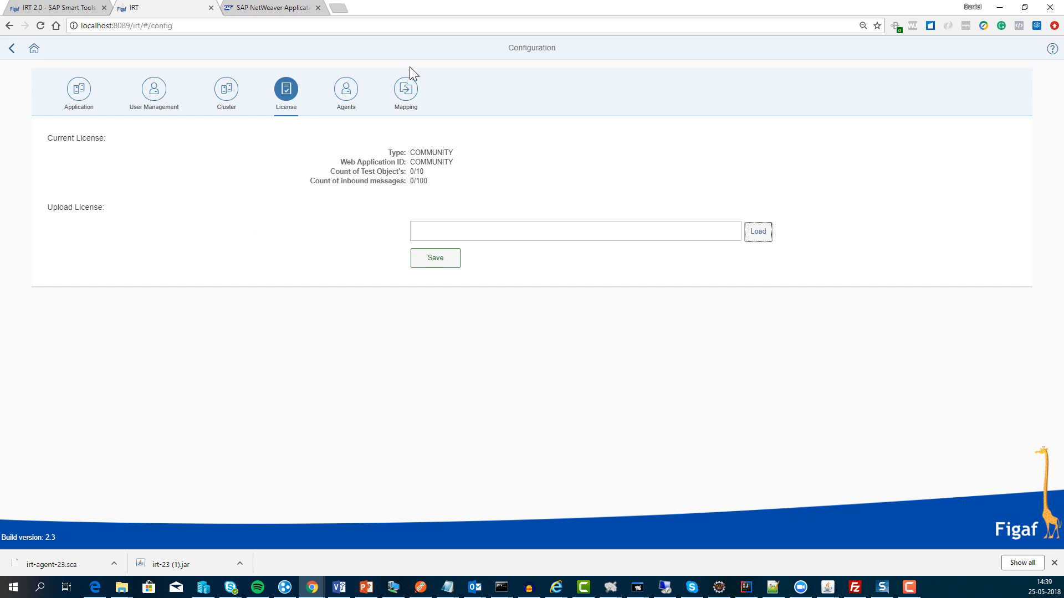
left_click(344, 95)
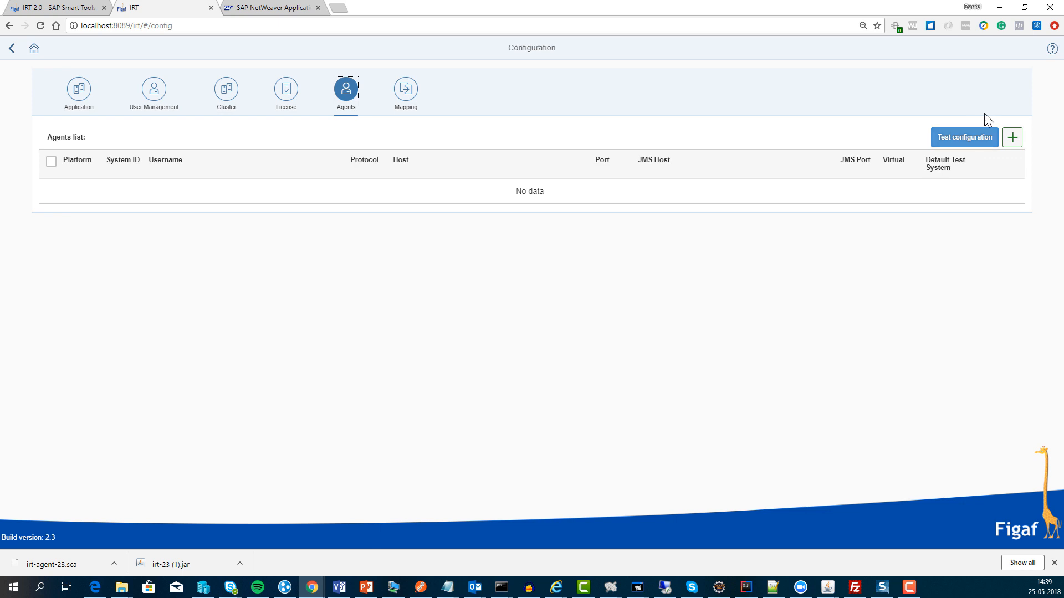
Step: Start a new agent and enter the IRT agent user's username and password
left_click(1016, 141)
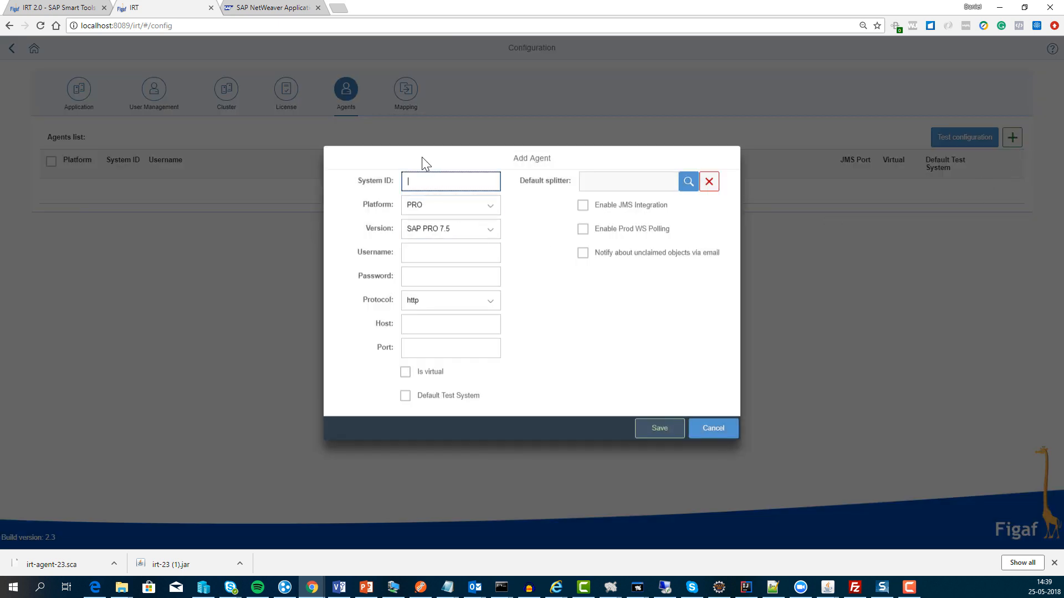
key("Tab")
key("Tab")
key("Tab")
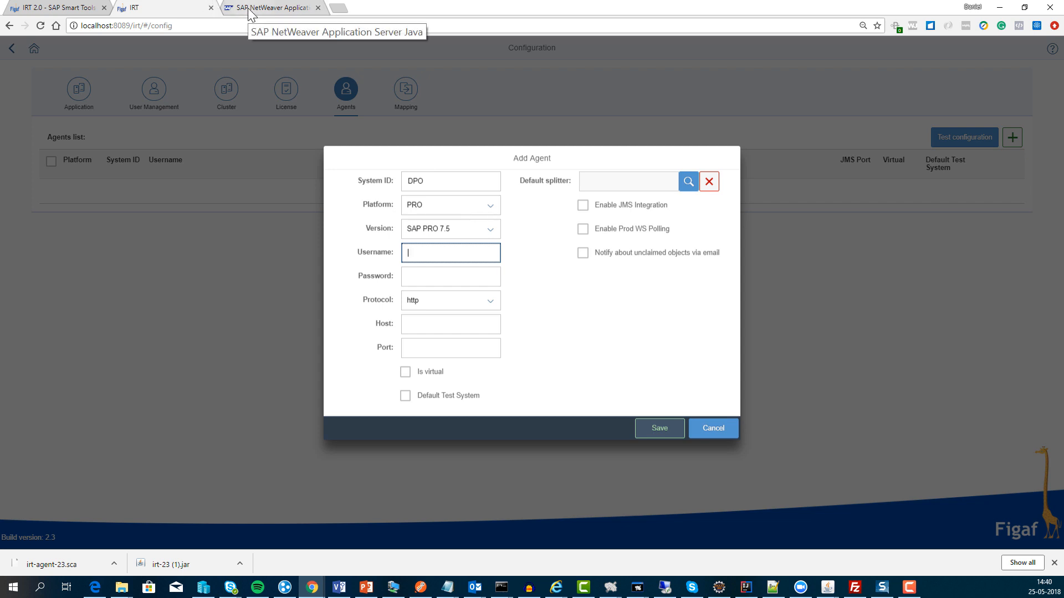
type("irtagentuser")
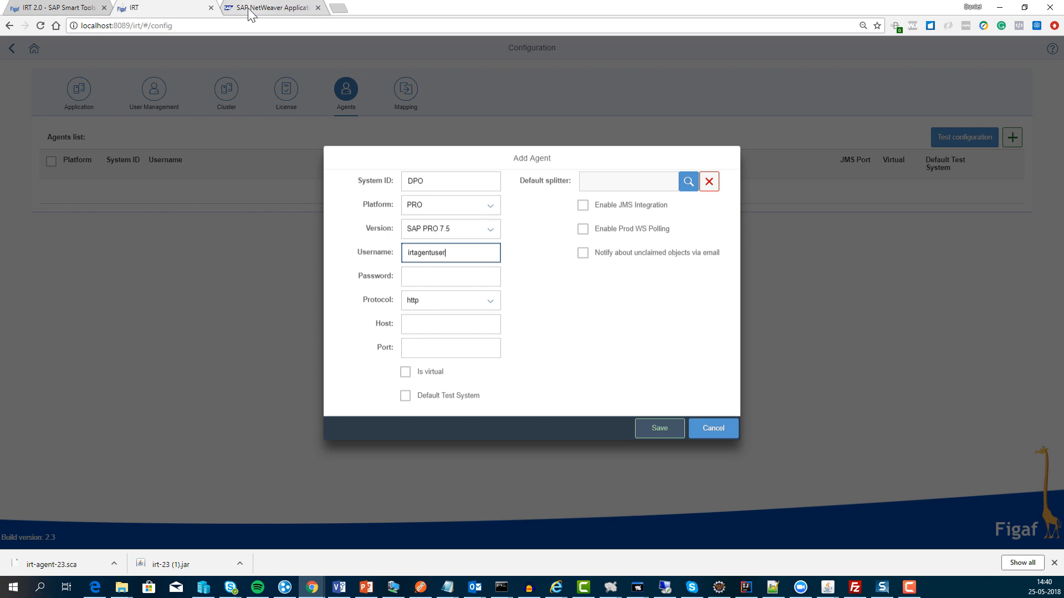
key("Tab")
key("shift+Tab")
key("End")
type("3")
key("Tab")
type("********")
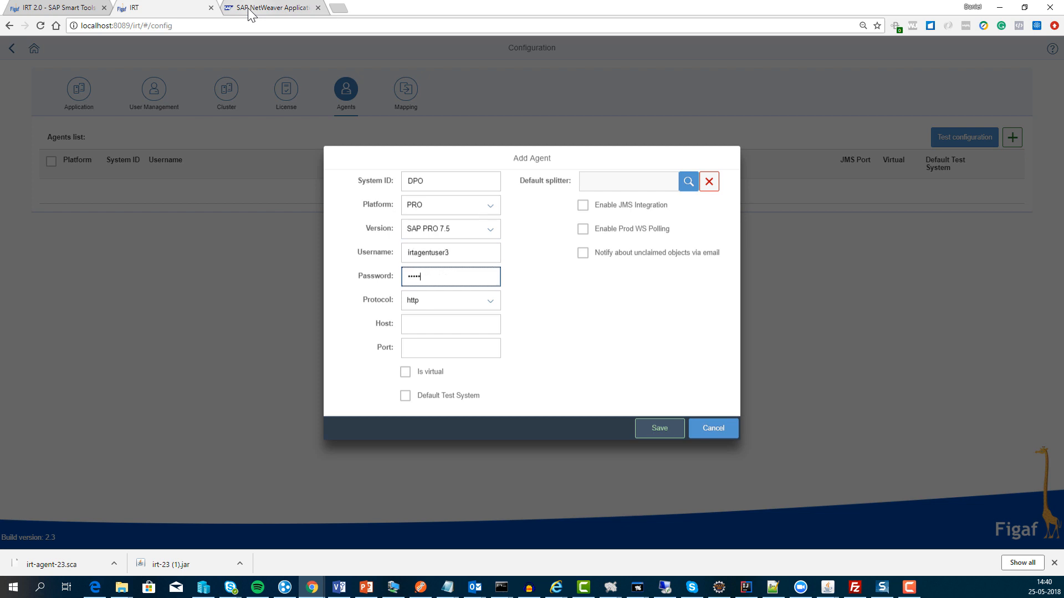
key("Tab")
key("Tab")
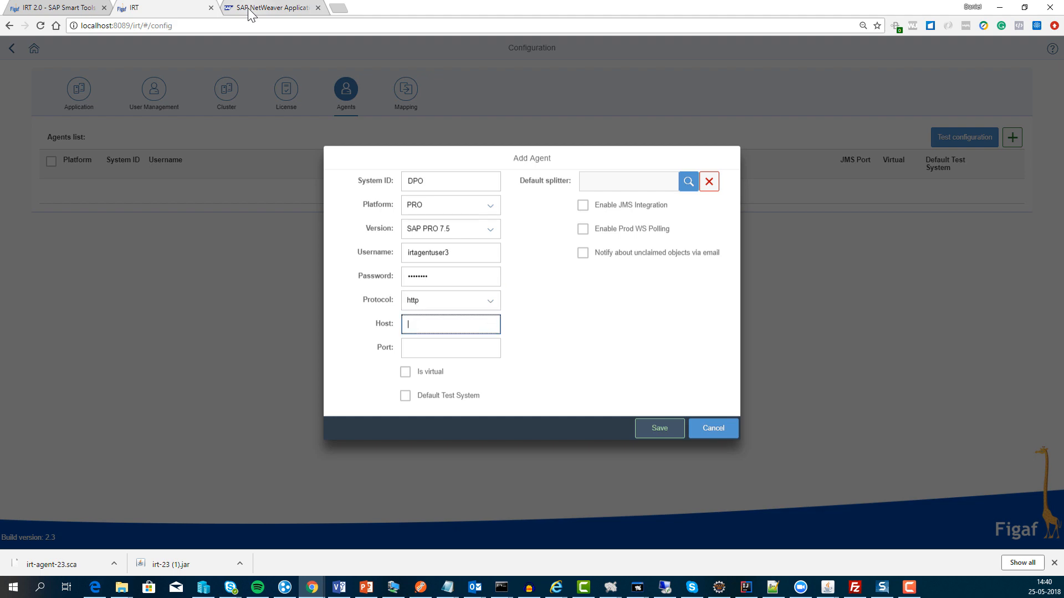
Step: Set host sapserv01.figaf.local and port 50000, mark it default test system, and save DPO
key("ctrl+shift+Tab")
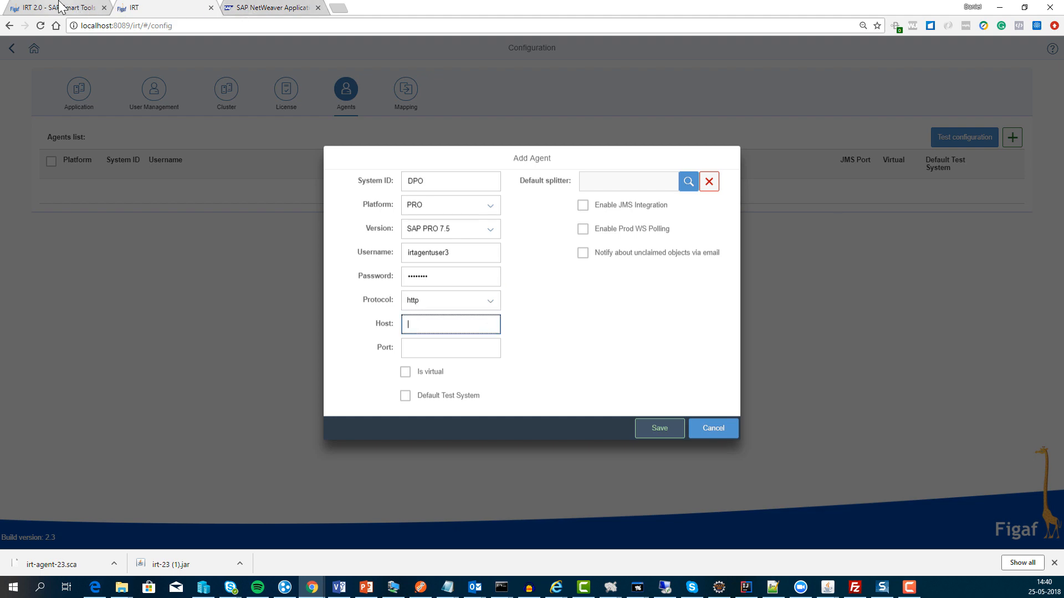
left_click(249, 7)
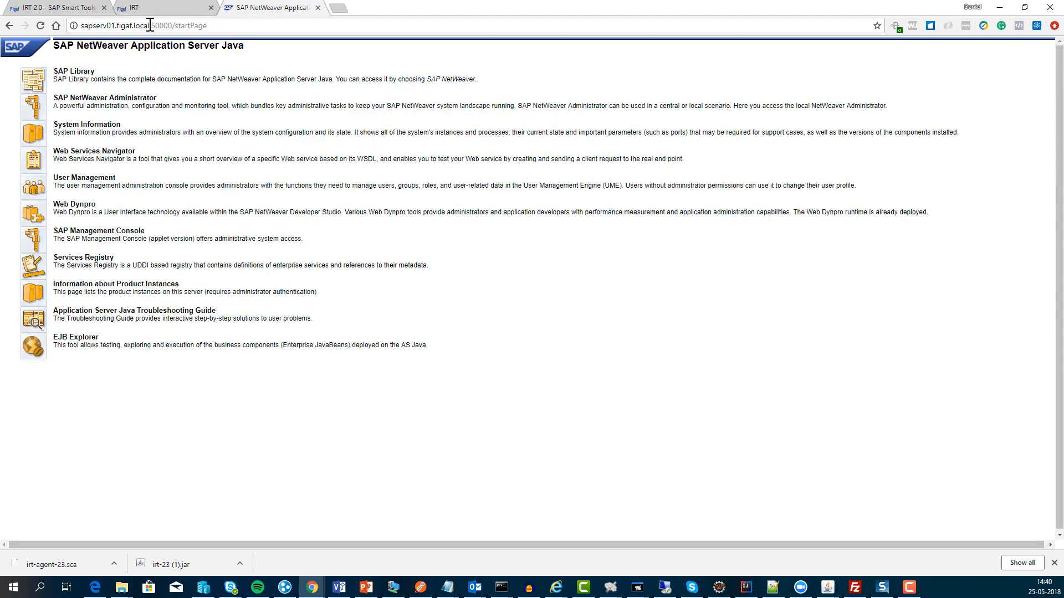
double_click(148, 25)
key("ctrl+c")
left_click(170, 13)
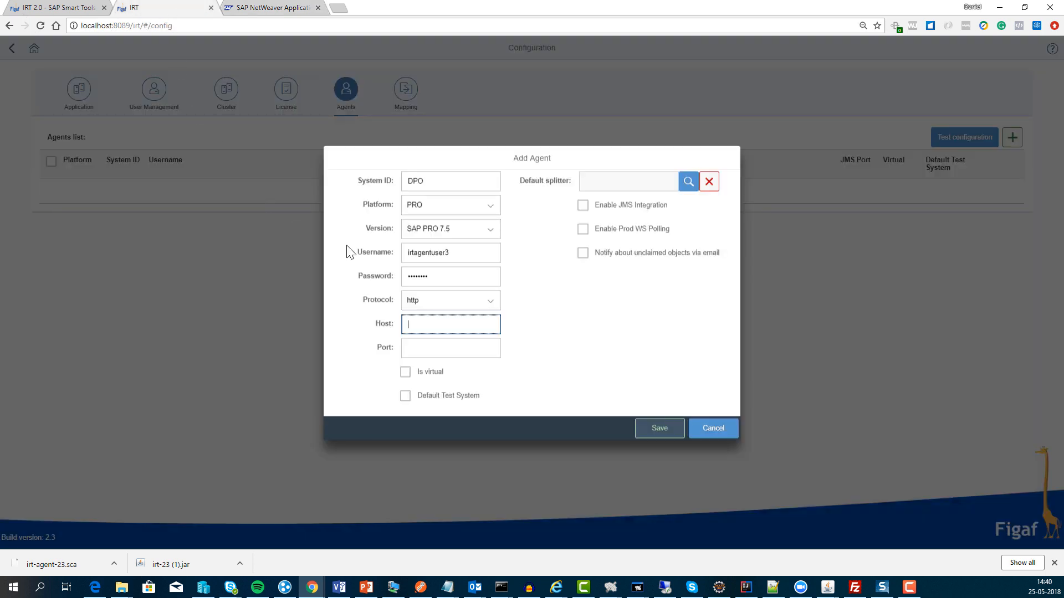
key("ctrl+v")
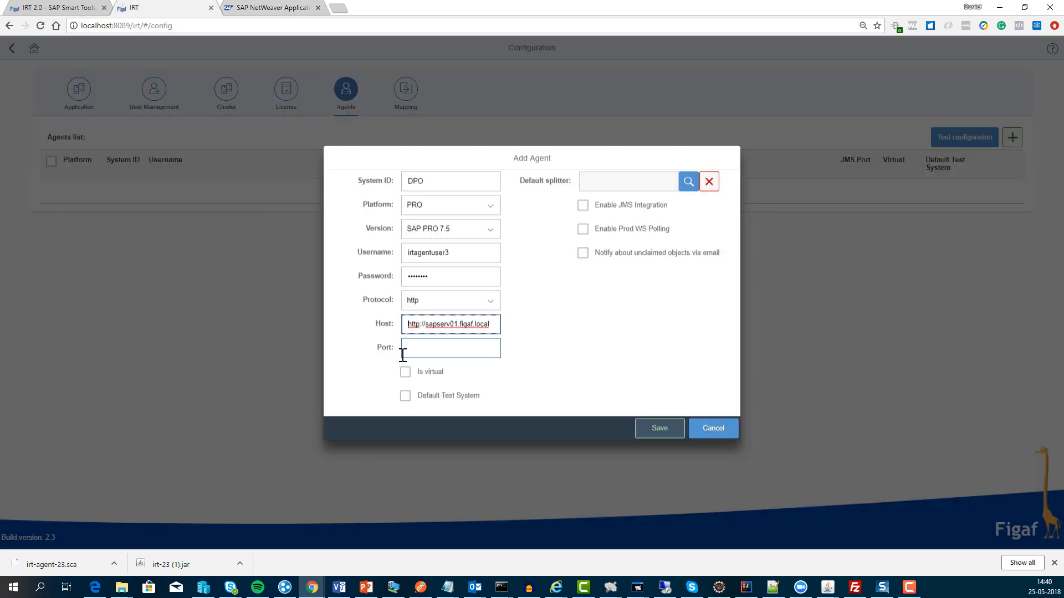
key("Delete")
key("Delete")
key("Delete")
key("Delete")
key("Delete")
key("Delete")
key("Delete")
left_click(403, 354)
type("50000")
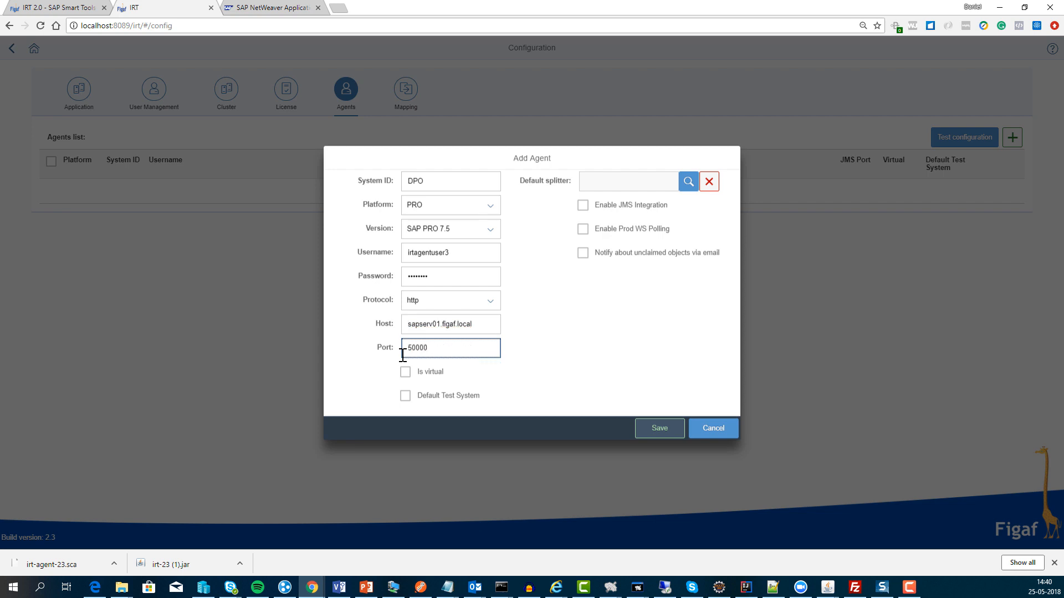
left_click(406, 396)
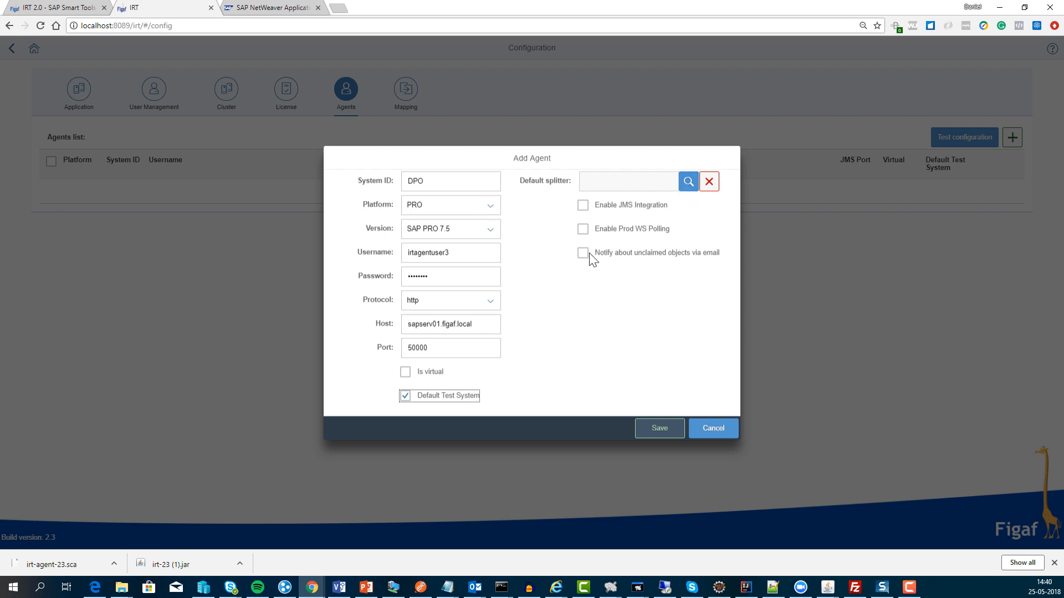
left_click(668, 433)
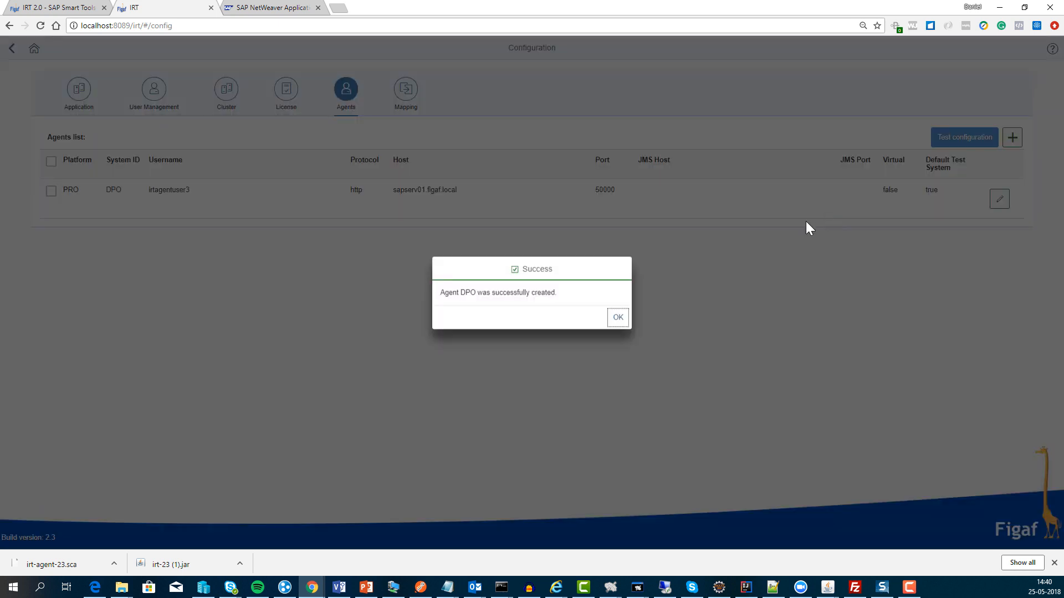
Step: Run the DPO connection test, which fails the three JMS checks, then close the results
left_click(621, 325)
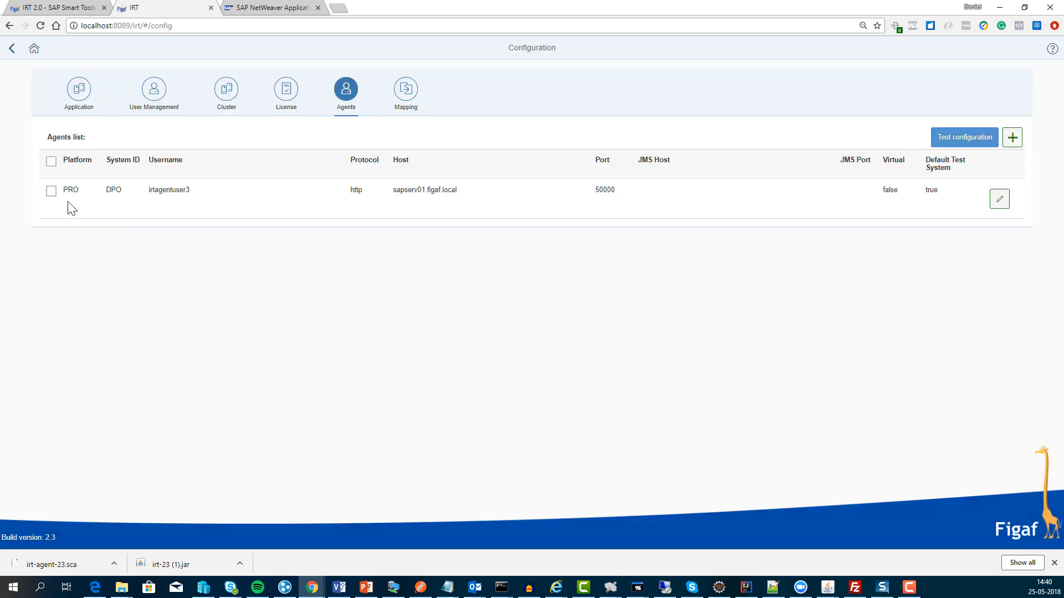
left_click(978, 145)
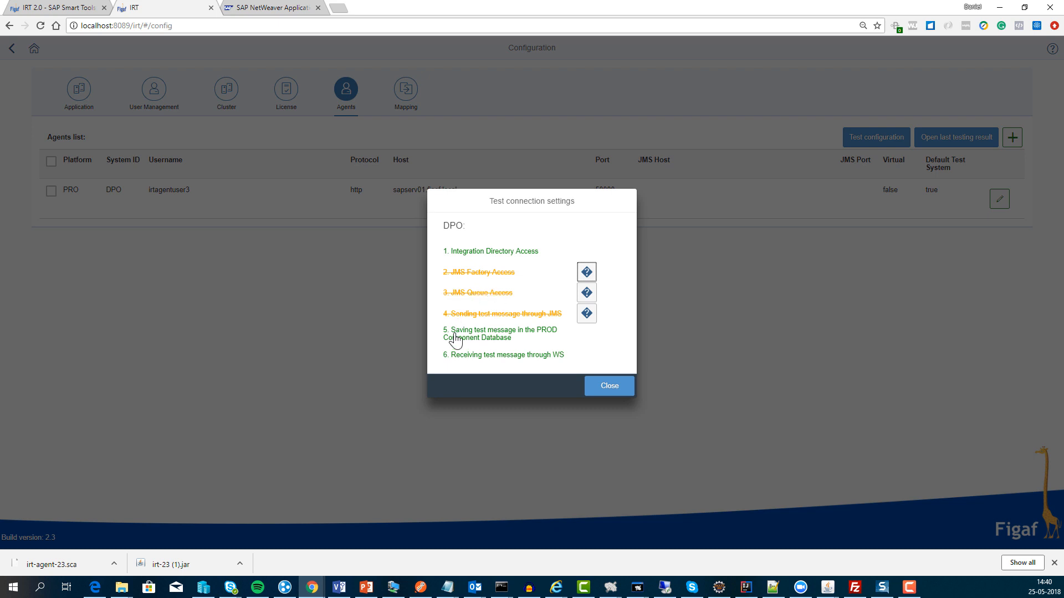
left_click(607, 391)
Step: Enable JMS integration on DPO with JMS host sapserv01.figaf.local and JMS port 50004
left_click(1000, 200)
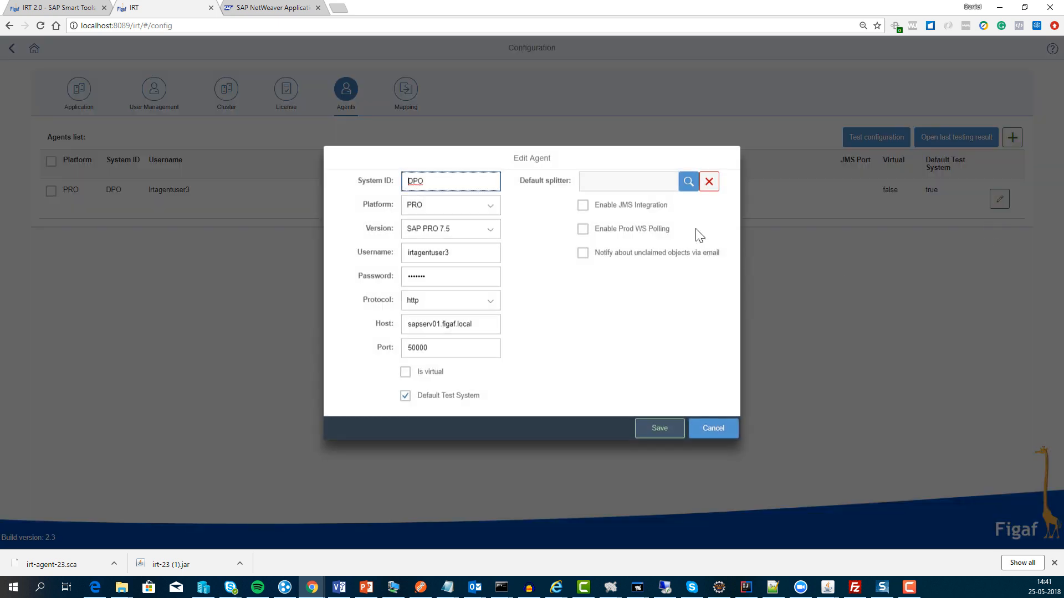
left_click(588, 204)
left_click(595, 229)
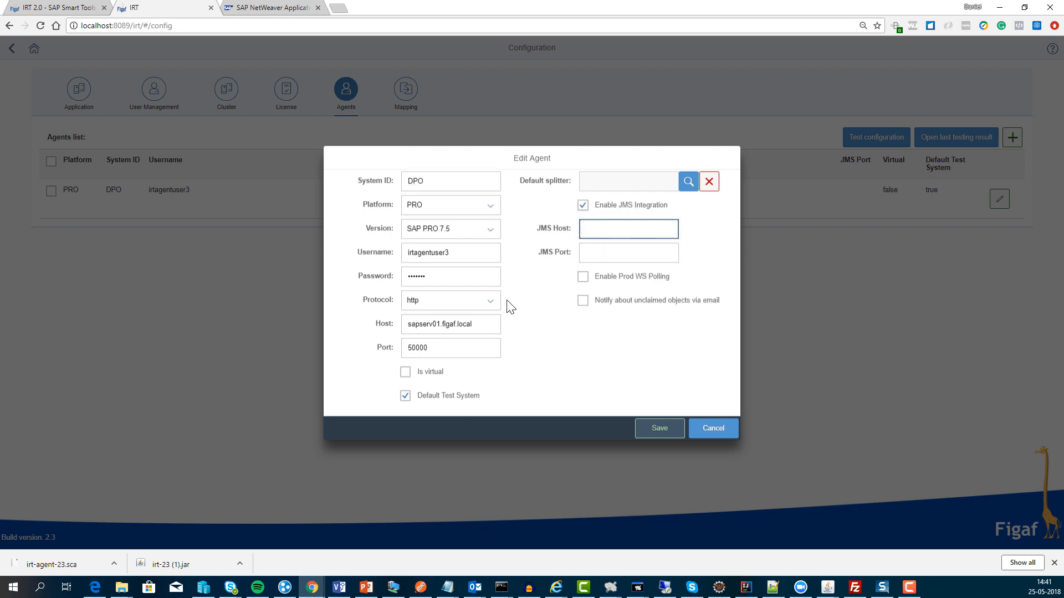
type("http://sapserv01.figaf.local")
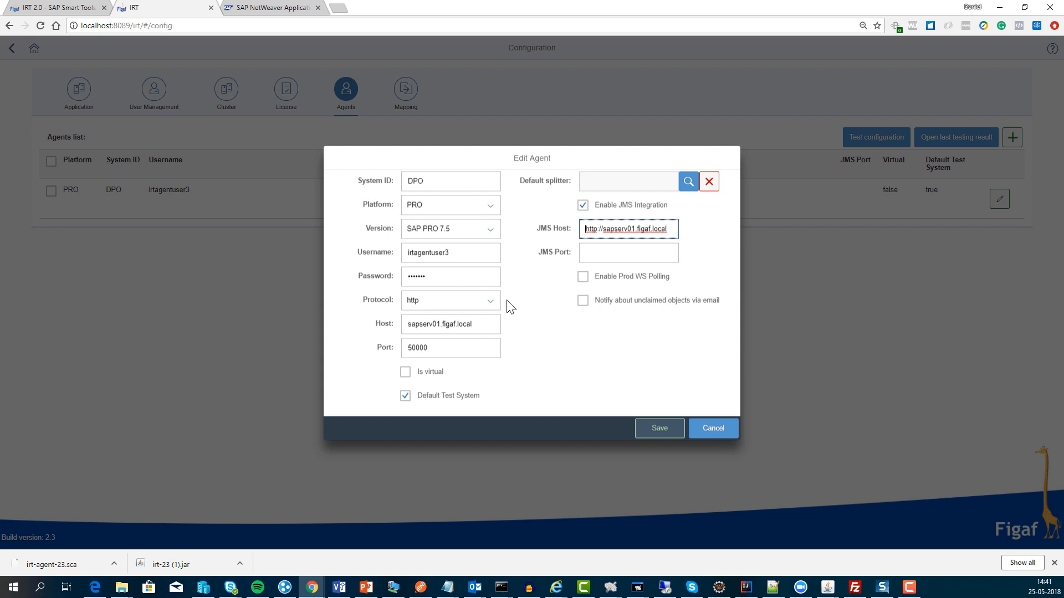
key("Delete")
key("Delete")
key("Delete")
key("Delete")
key("Delete")
key("Delete")
key("Delete")
key("Tab")
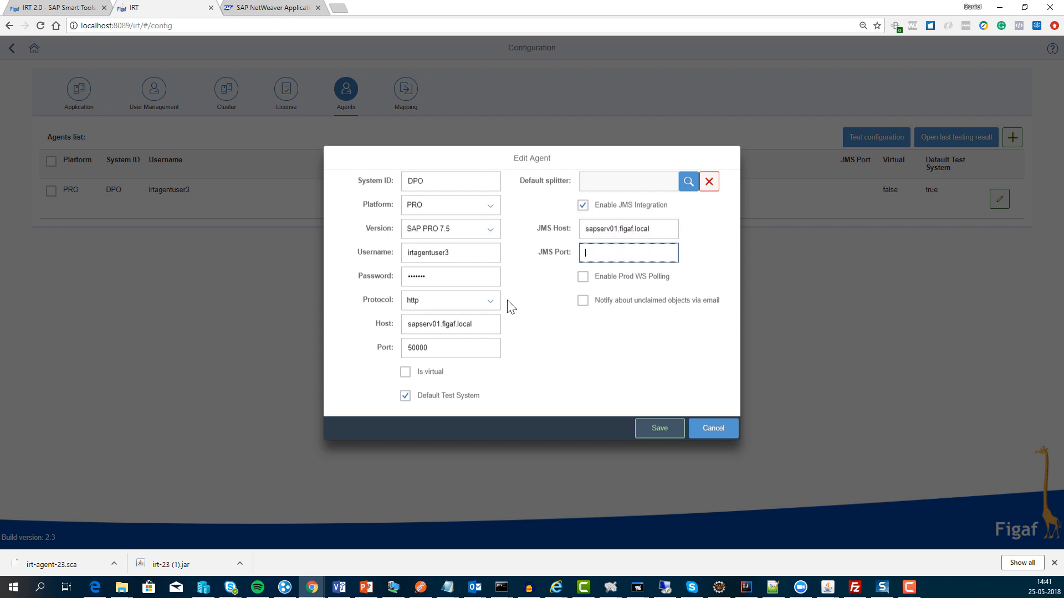
type("50004")
left_click(424, 349)
left_click(629, 256)
Step: Leave Prod WS polling off, save the JMS settings, and select the DPO row
left_click(584, 277)
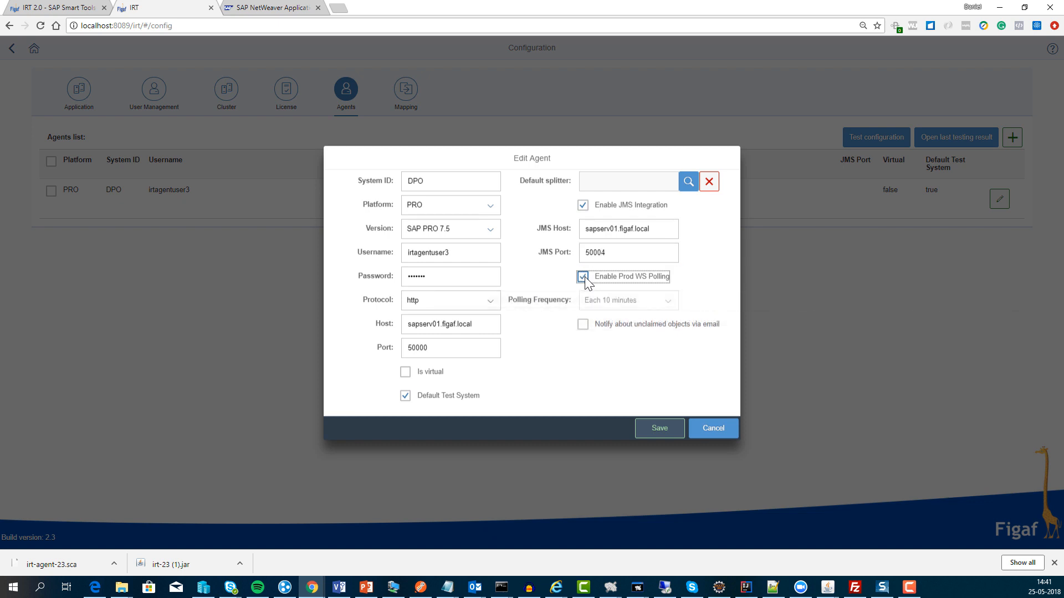
left_click(585, 279)
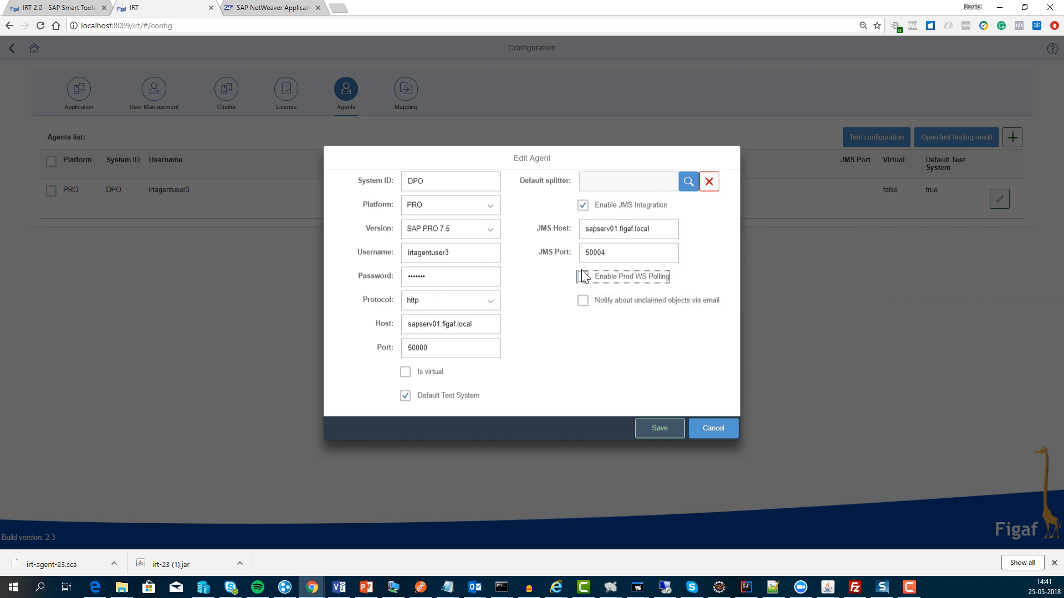
left_click(655, 430)
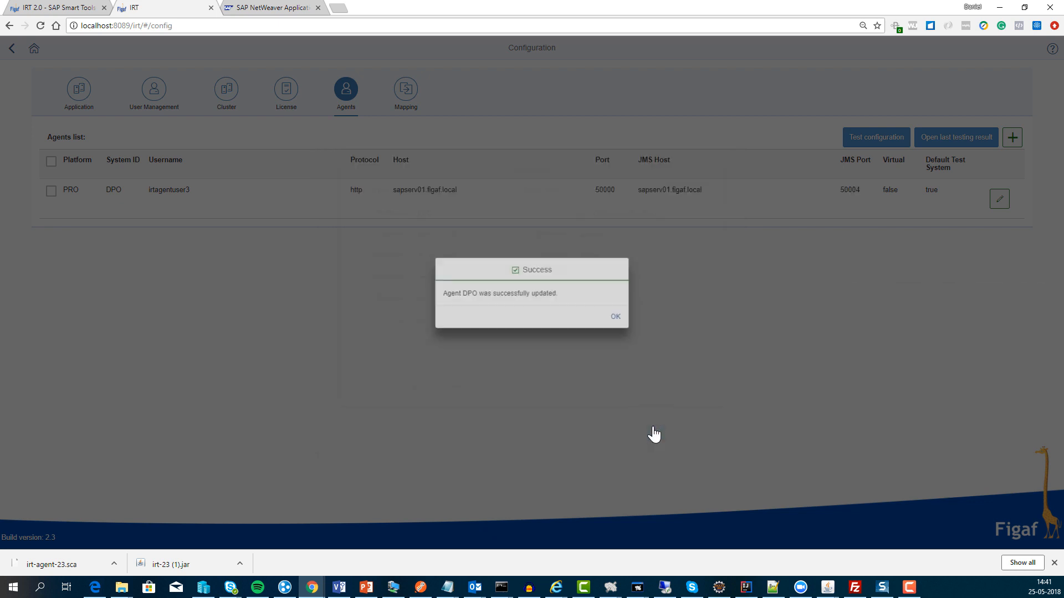
left_click(619, 317)
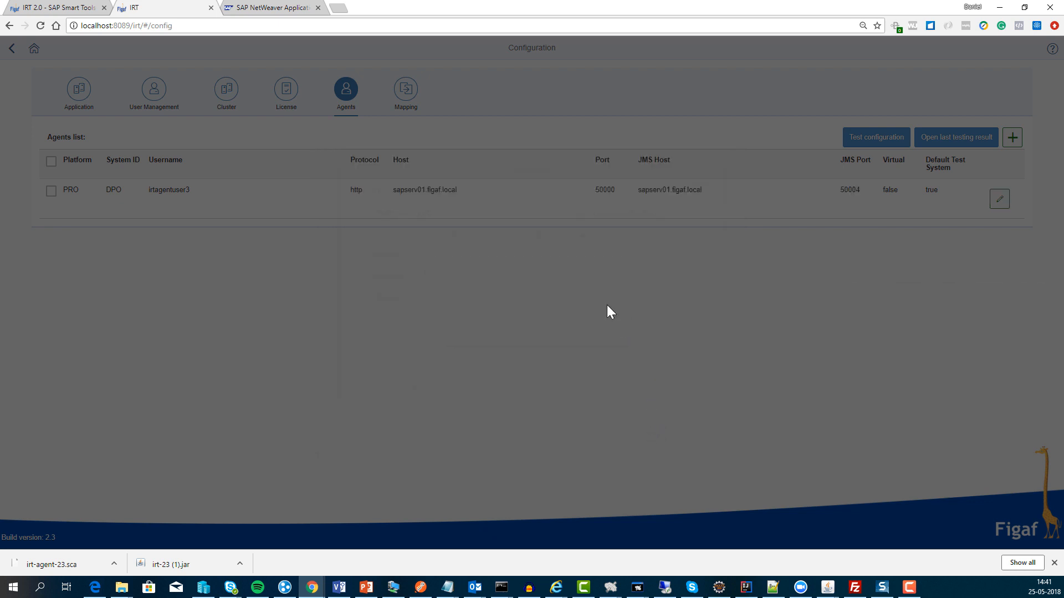
left_click(51, 191)
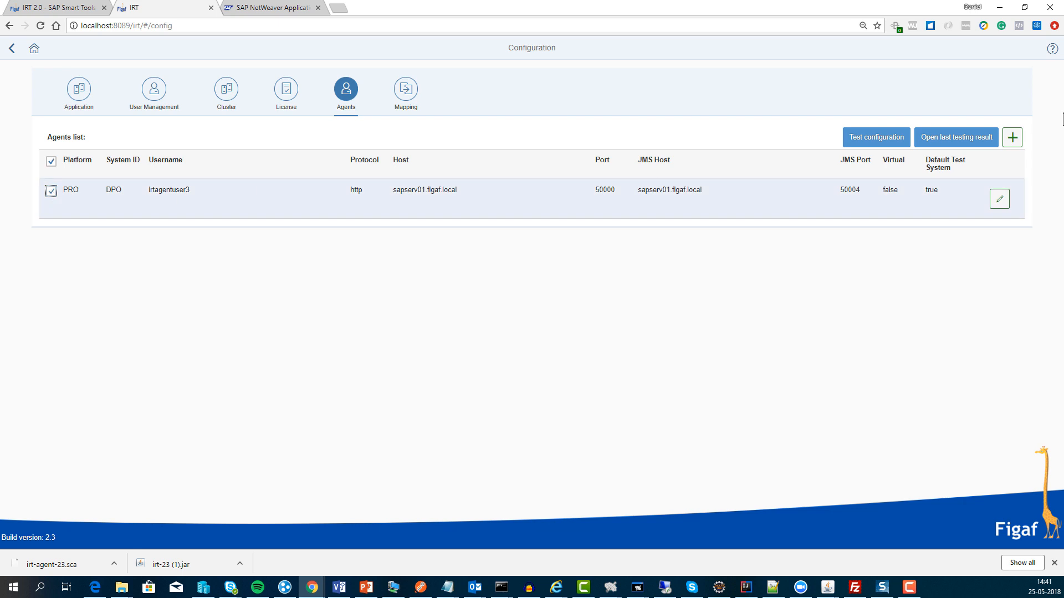
Step: Rerun the DPO connection test, confirm all six checks including JMS pass, and close the results
left_click(874, 138)
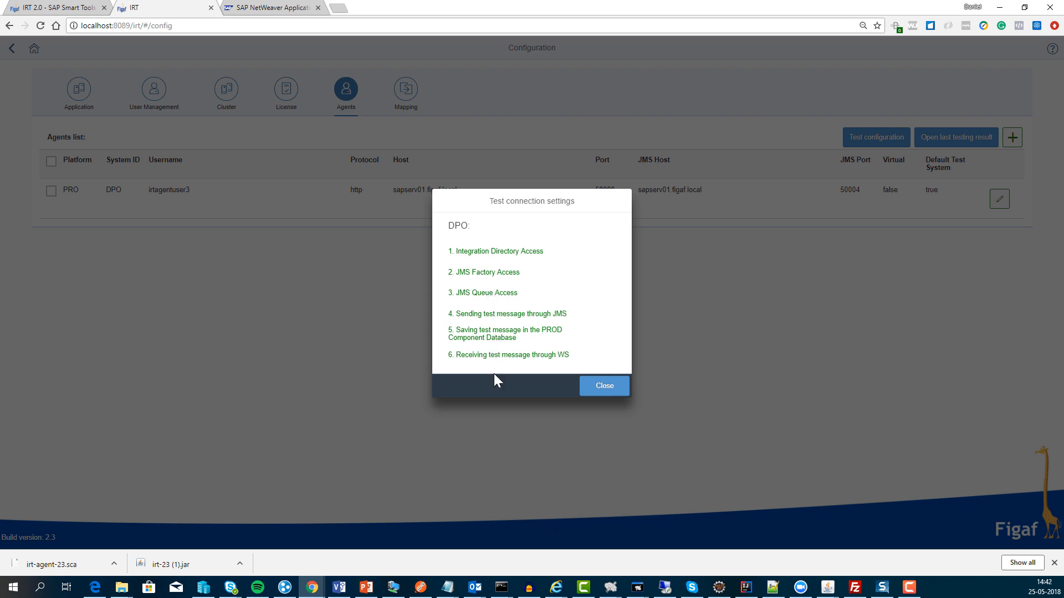
left_click(613, 390)
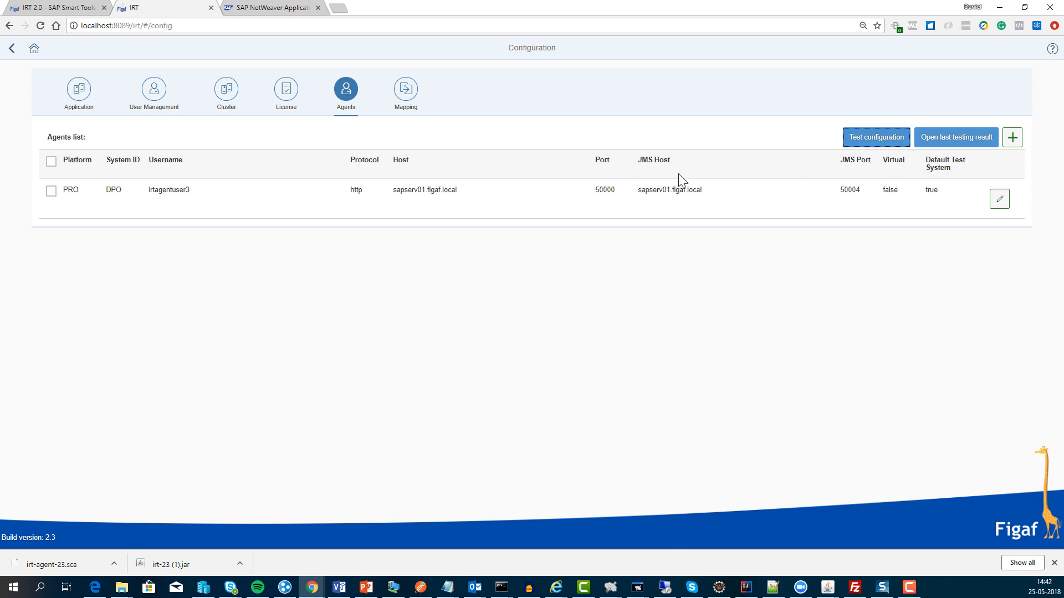
left_click(889, 140)
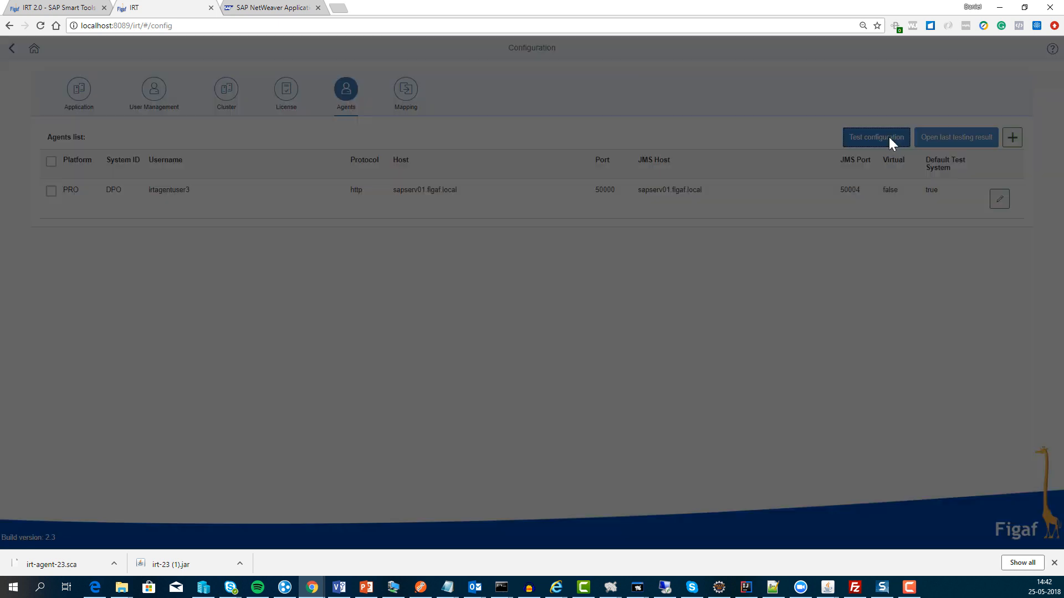
Step: Start a new agent with system ID TPO and enter the agent user's username and password
left_click(619, 320)
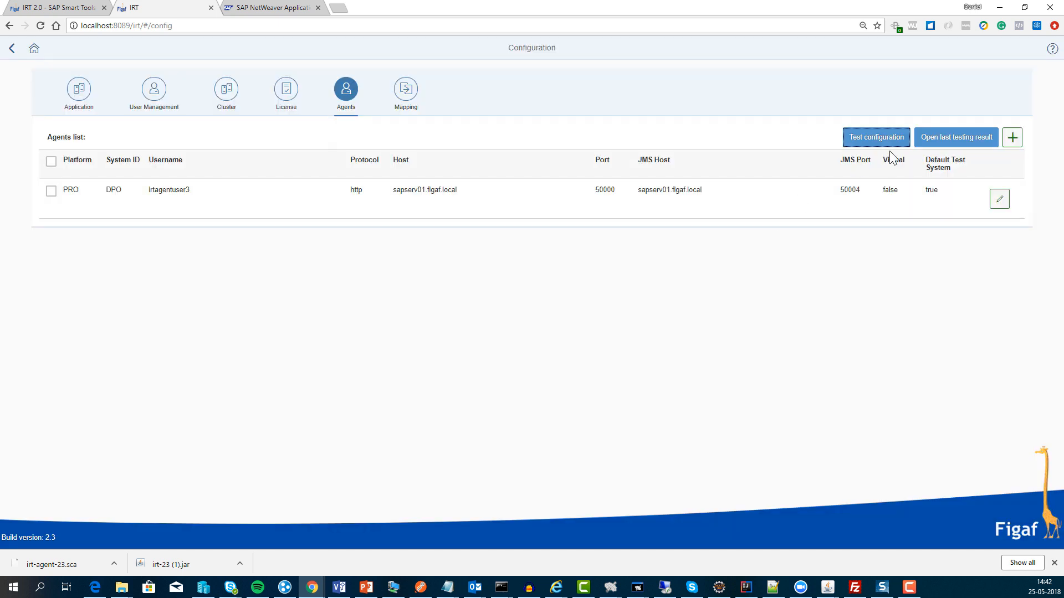
left_click(1012, 138)
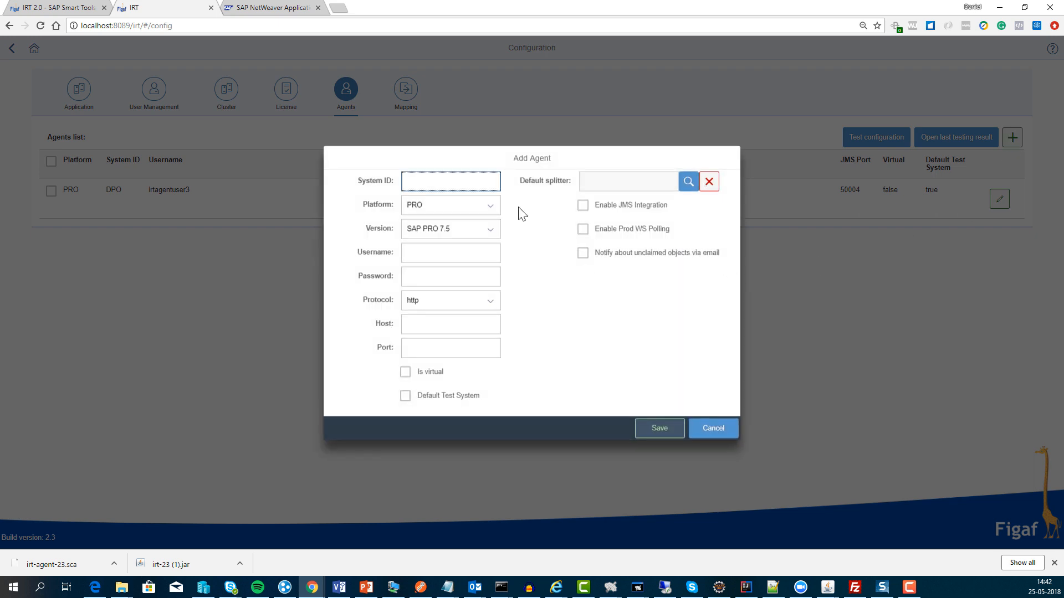
type("DPO")
key("BackSpace")
key("BackSpace")
key("BackSpace")
type("TPO")
key("BackSpace")
type("O")
key("BackSpace")
key("BackSpace")
type("PO")
key("Tab")
key("Tab")
key("Tab")
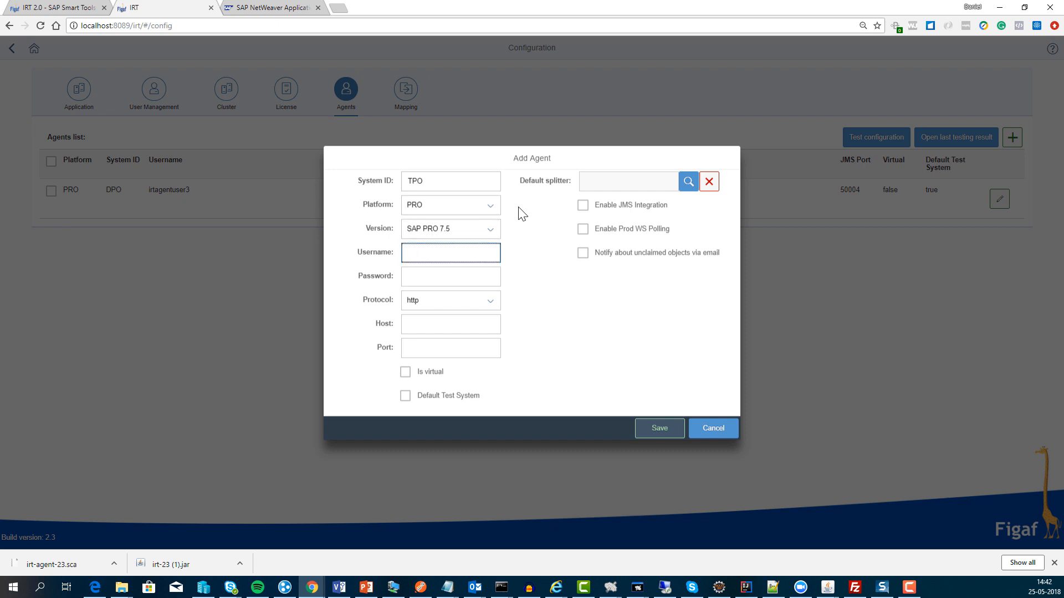
type("IRTAGENTUser")
key("Tab")
type("•••••")
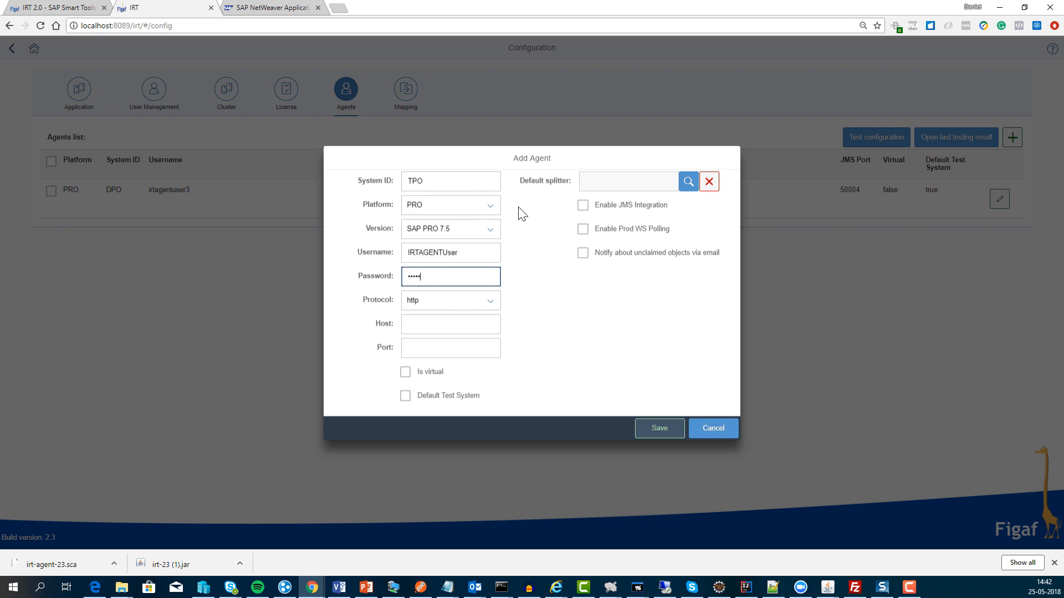
key("BackSpace")
key("BackSpace")
key("BackSpace")
key("BackSpace")
type("••••••••")
key("Tab")
key("Tab")
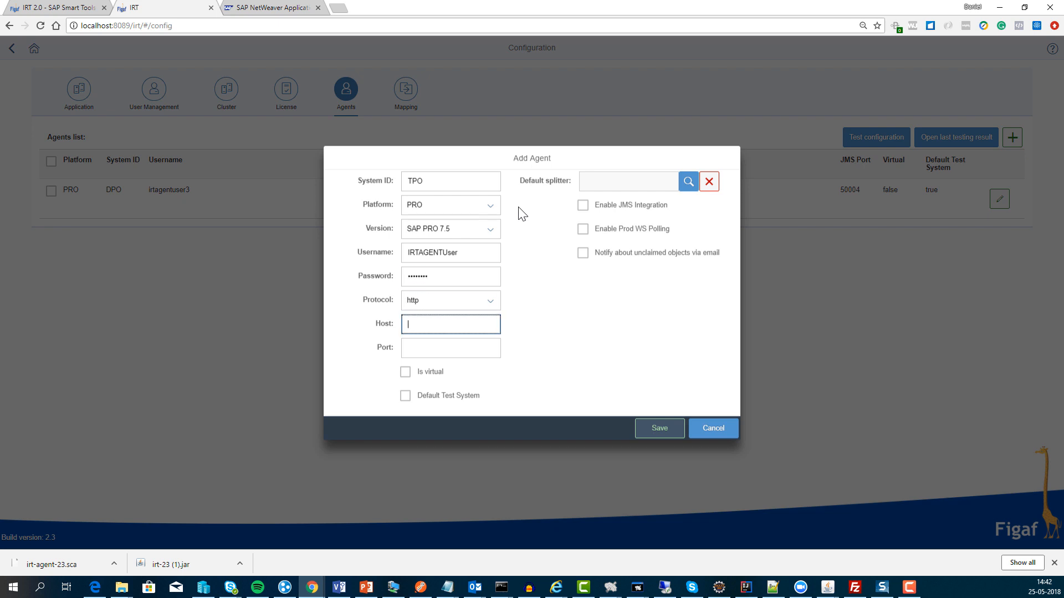
Step: Set host sapserv01.figaf.local and port 50000, then save the TPO agent
type("http://sapserv01.figaf.local")
key("Delete")
key("Delete")
key("Delete")
key("Delete")
key("Delete")
key("Delete")
key("Delete")
key("Tab")
type("50000")
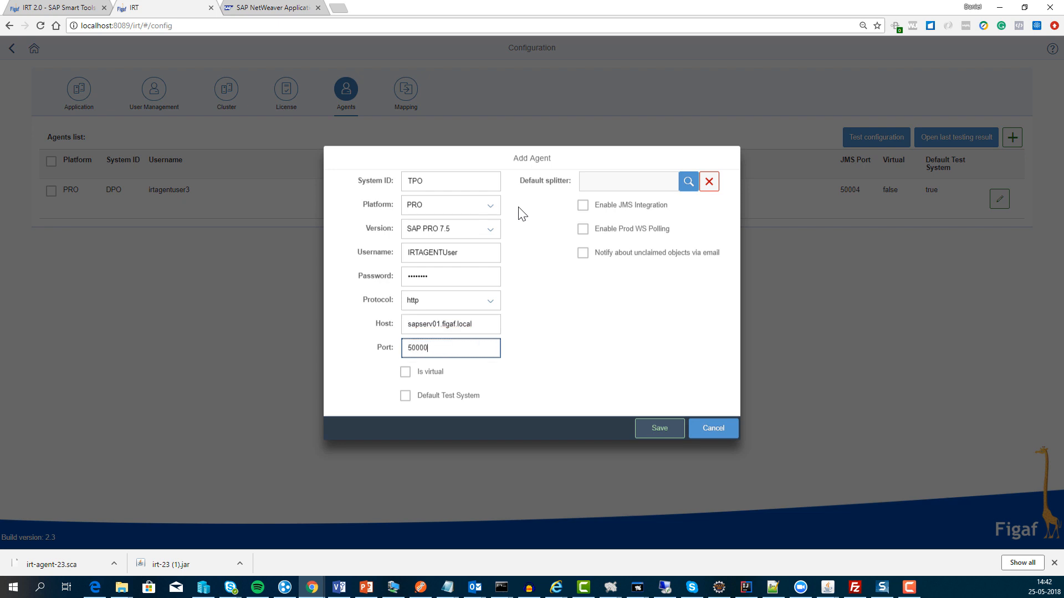
left_click(662, 439)
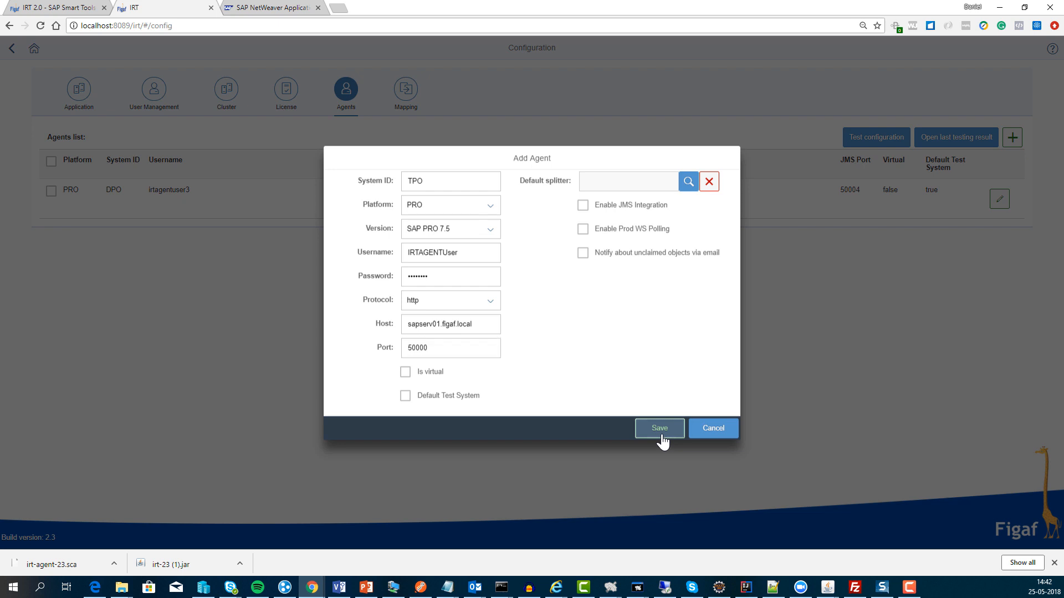
left_click(615, 318)
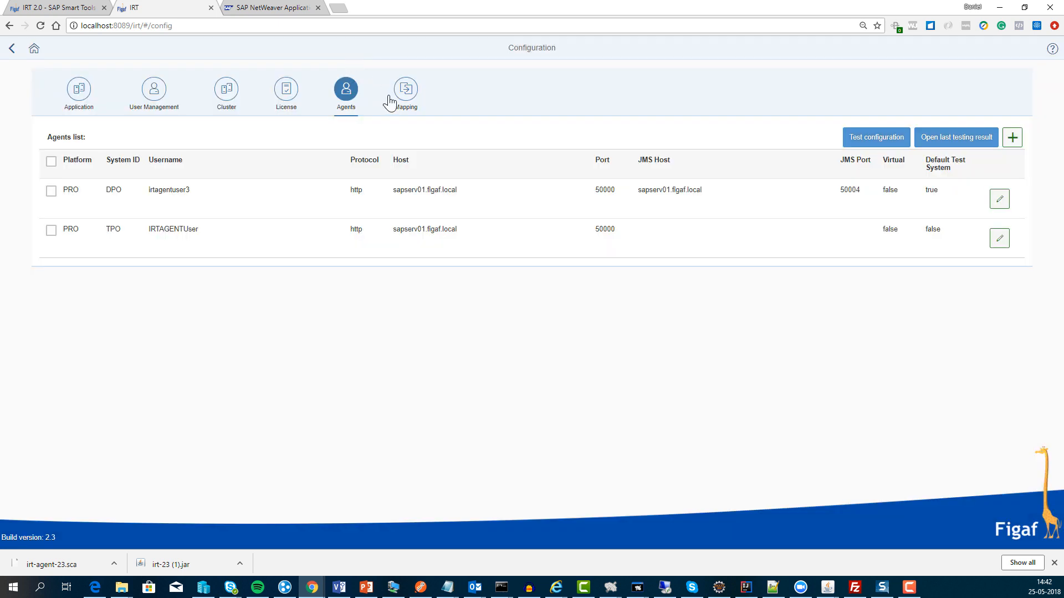
Step: Edit the scenario mapping table, adding rows and columns headed DPO and TPO
left_click(404, 90)
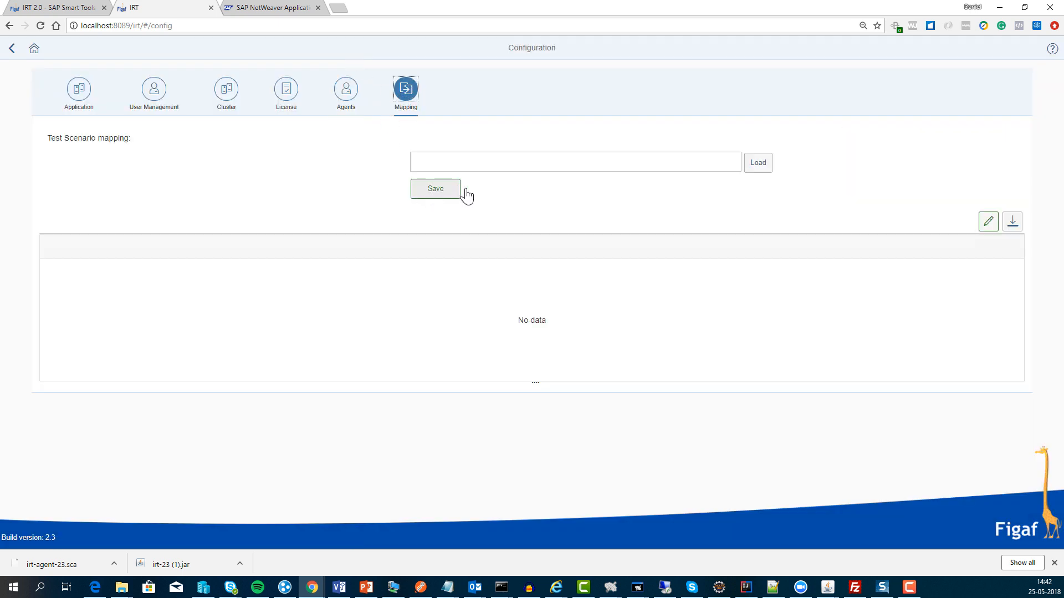
left_click(987, 223)
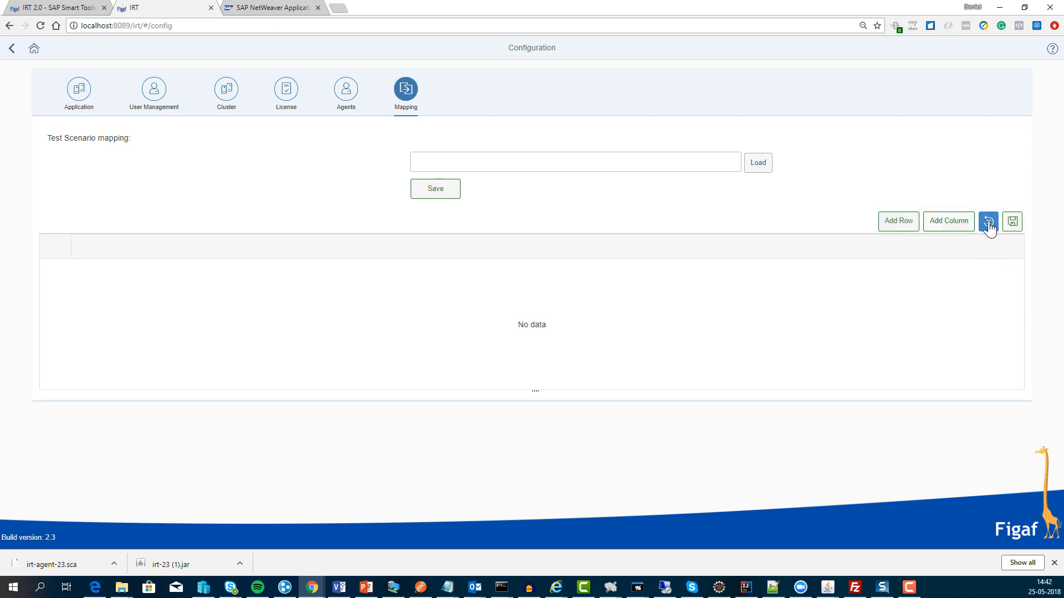
left_click(898, 228)
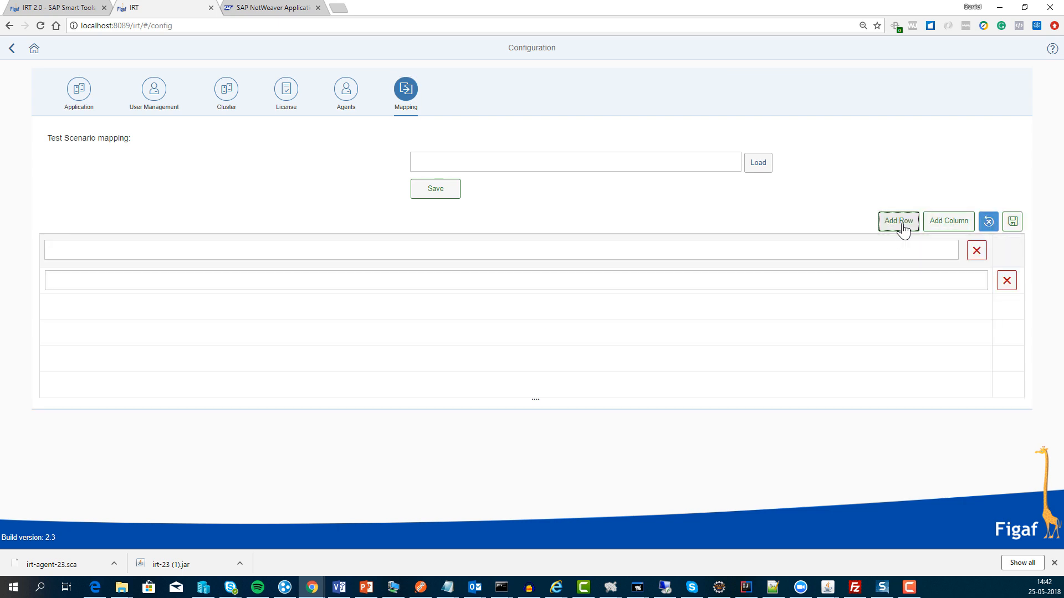
left_click(903, 230)
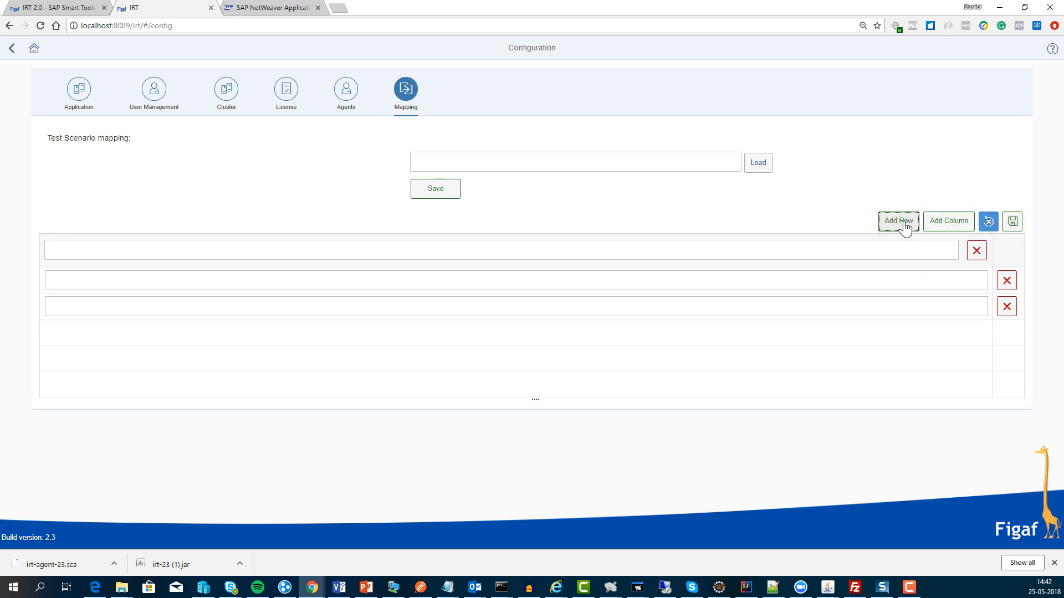
left_click(939, 227)
left_click(385, 250)
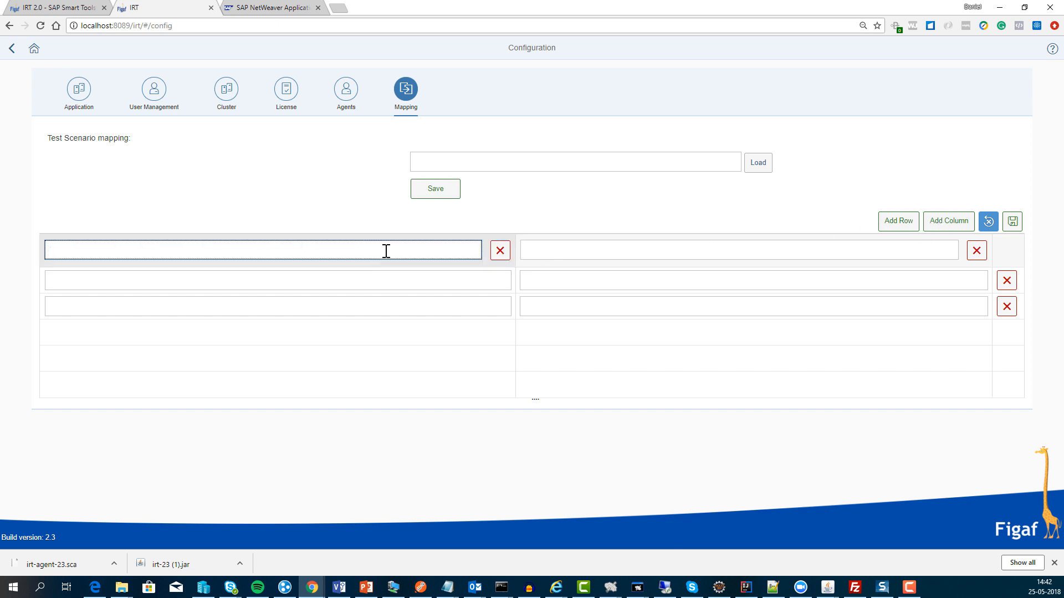
type("DPO")
key("Tab")
key("Tab")
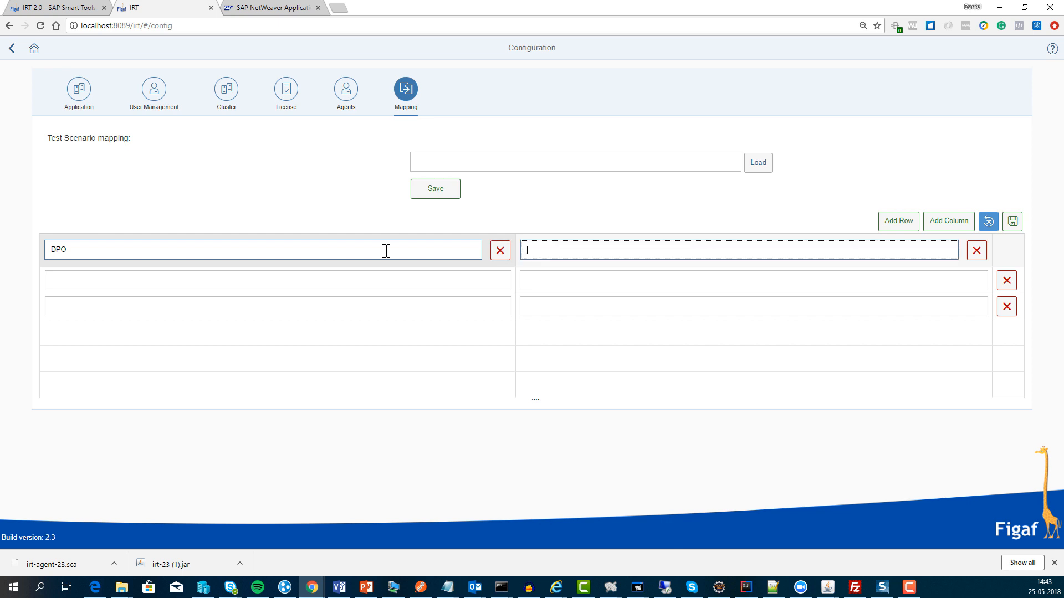
type("TPO")
Step: Map |ERPD in the DPO column to |ERPT in the TPO column
left_click(268, 279)
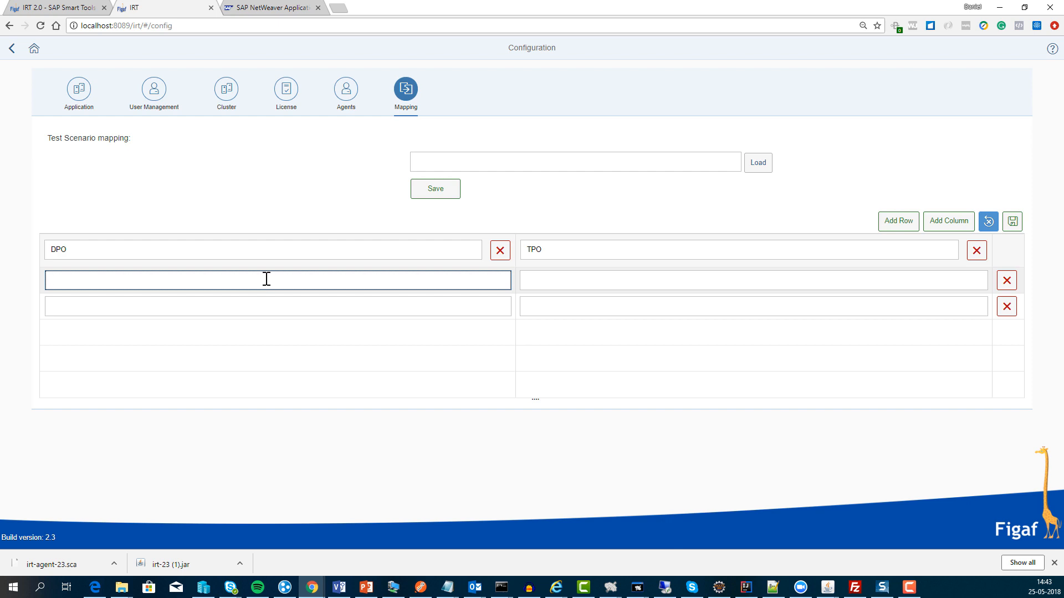
type("IERPD")
key("ctrl+a")
key("ctrl+c")
key("Tab")
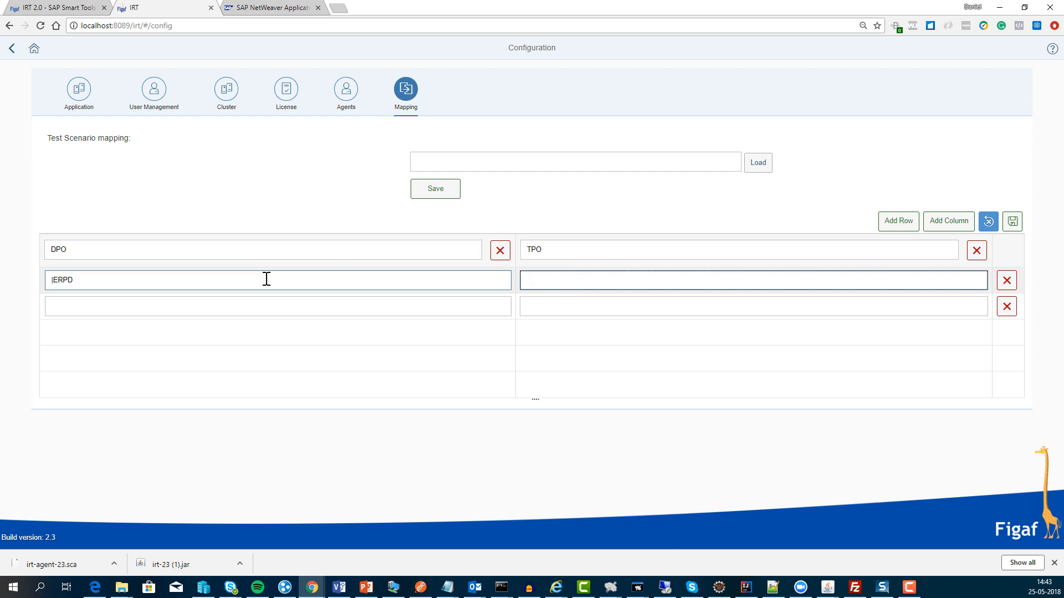
key("ctrl+v")
key("BackSpace")
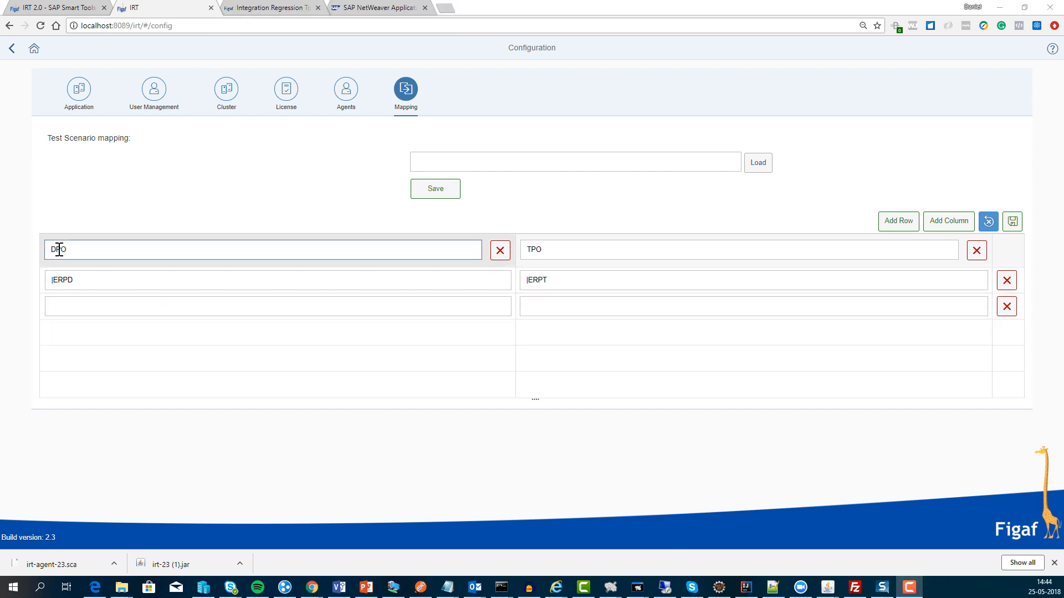
Step: Enter a party|system|interface value in the third row and copy it into the TPO column
left_click(76, 302)
type("party|s")
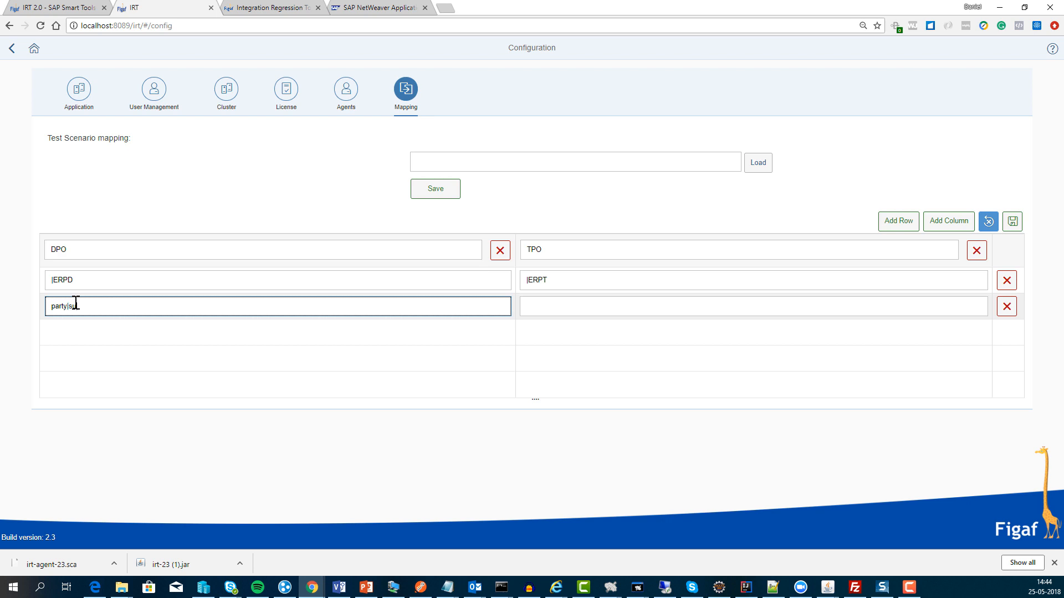
type("ystem|")
type("inter")
type("|na")
key("ctrl+a")
key("ctrl+c")
key("Tab")
key("ctrl+v")
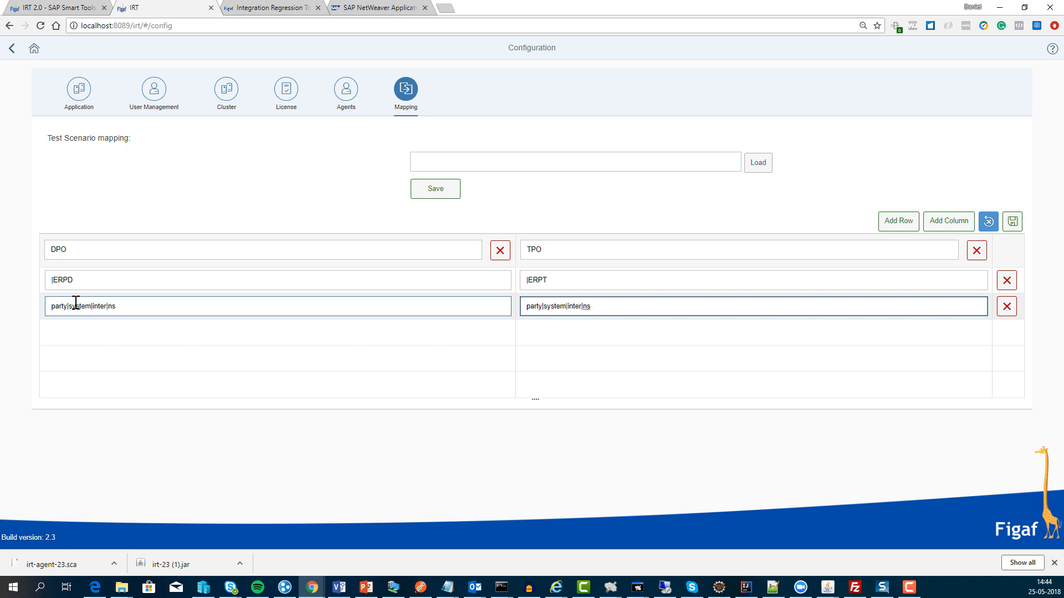
Step: Save the scenario mapping and show the IRT User Management list
left_click(1007, 224)
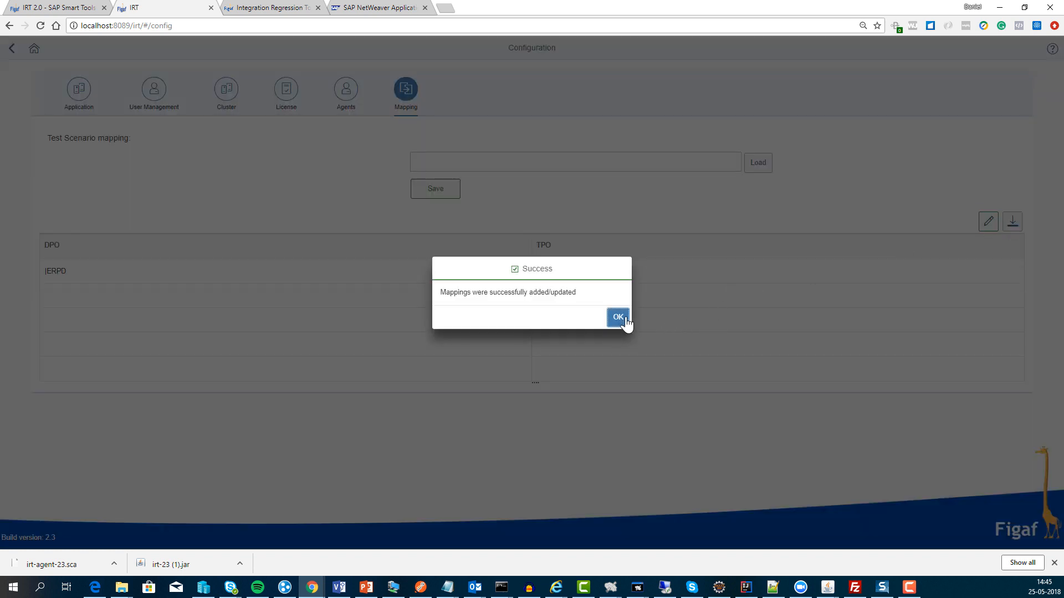
left_click(619, 317)
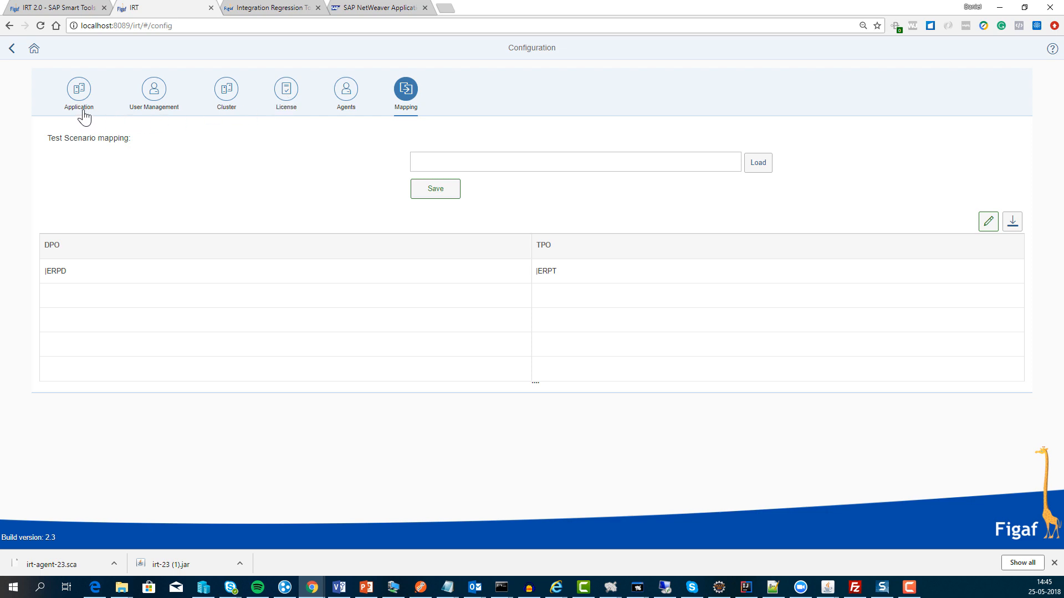
left_click(155, 93)
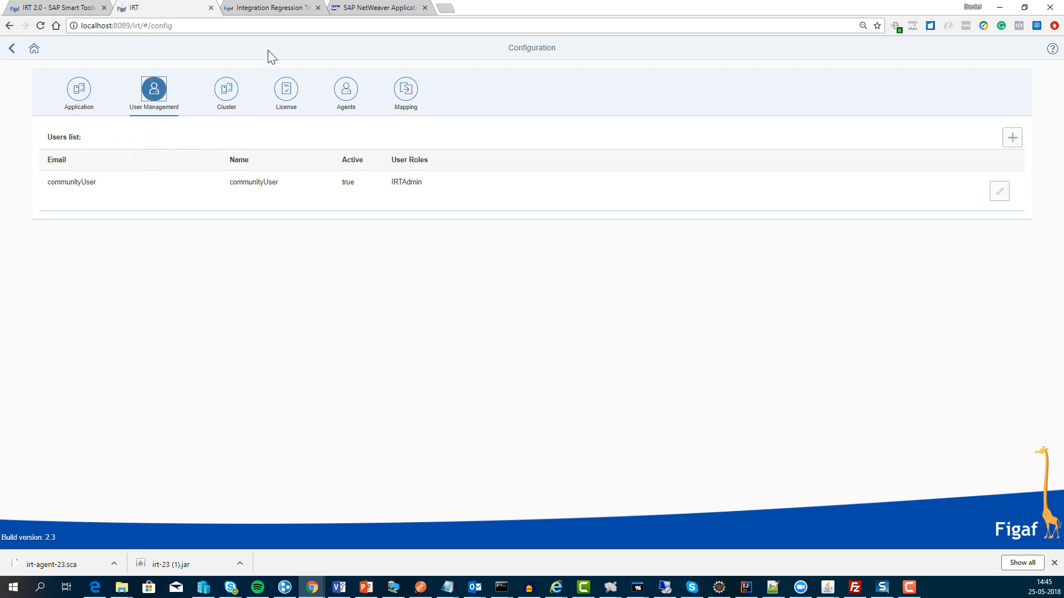
left_click(368, 12)
double_click(123, 28)
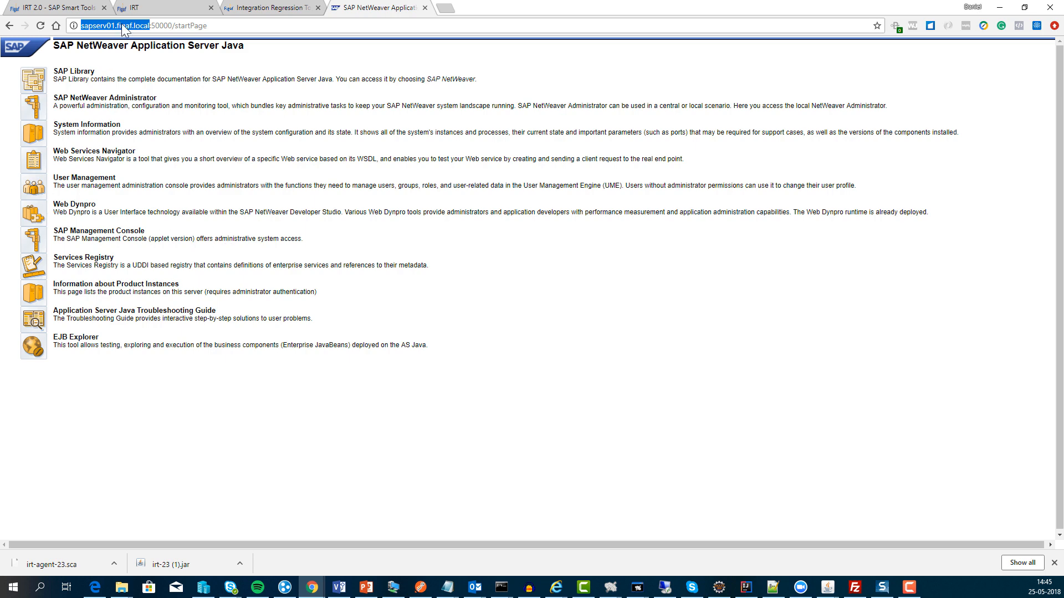
left_click(239, 8)
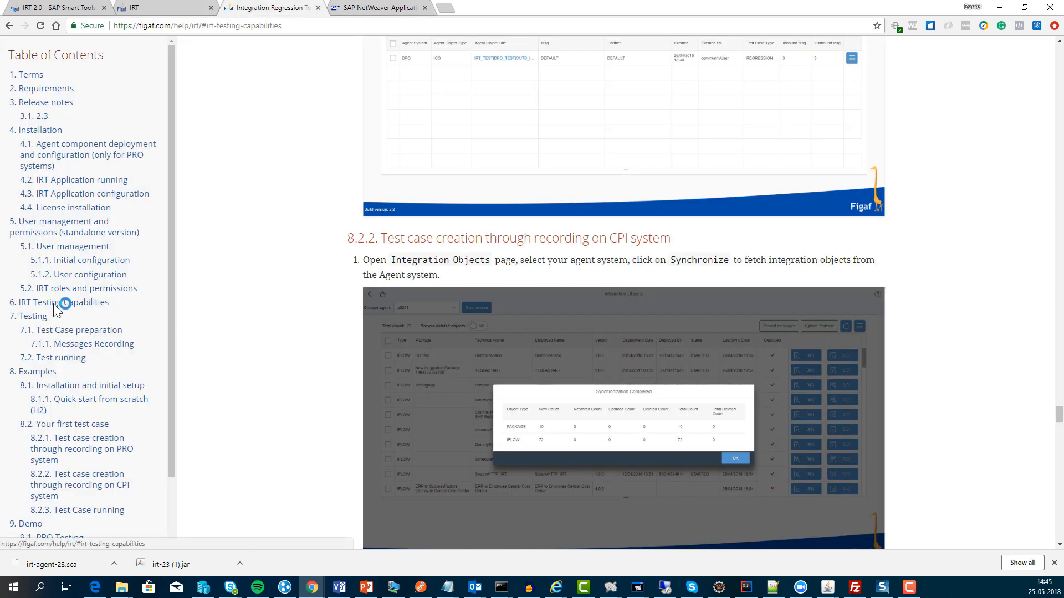
left_click(69, 276)
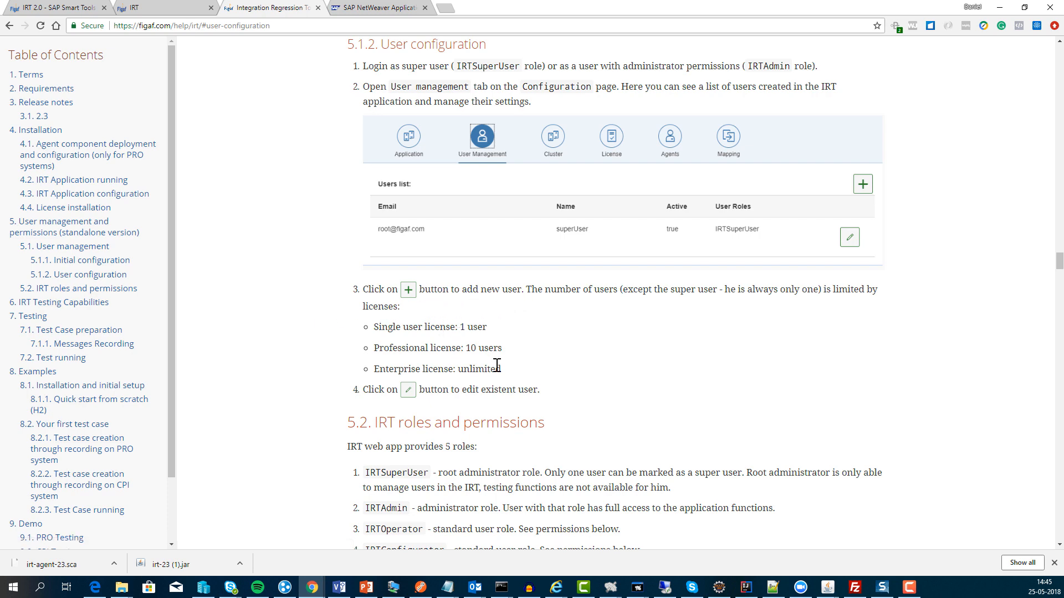
scroll(465, 374, "down", 2)
scroll(461, 378, "down", 5)
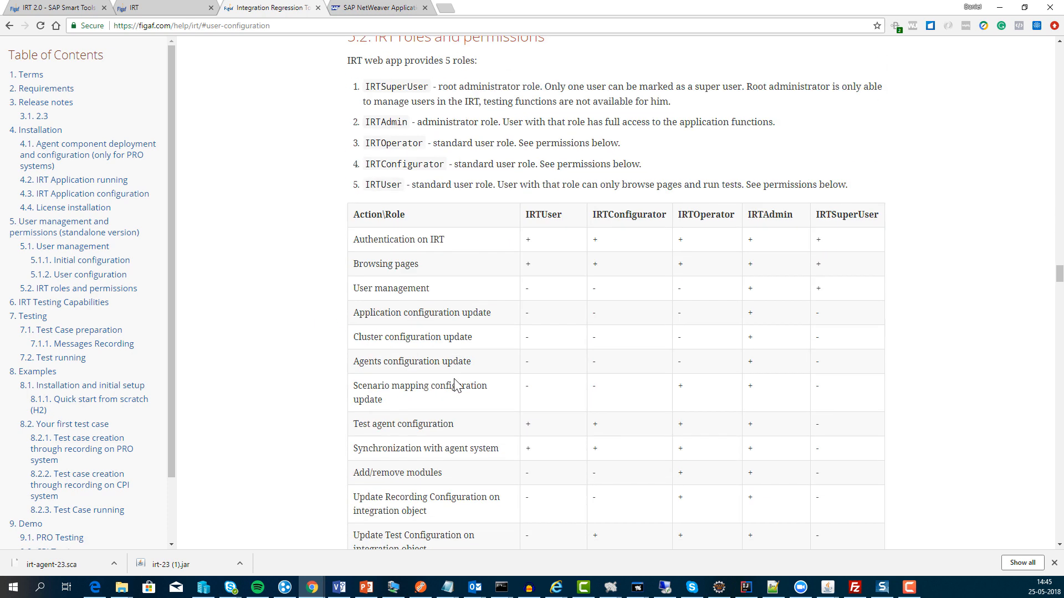
scroll(533, 250, "down", 3)
scroll(516, 252, "up", 3)
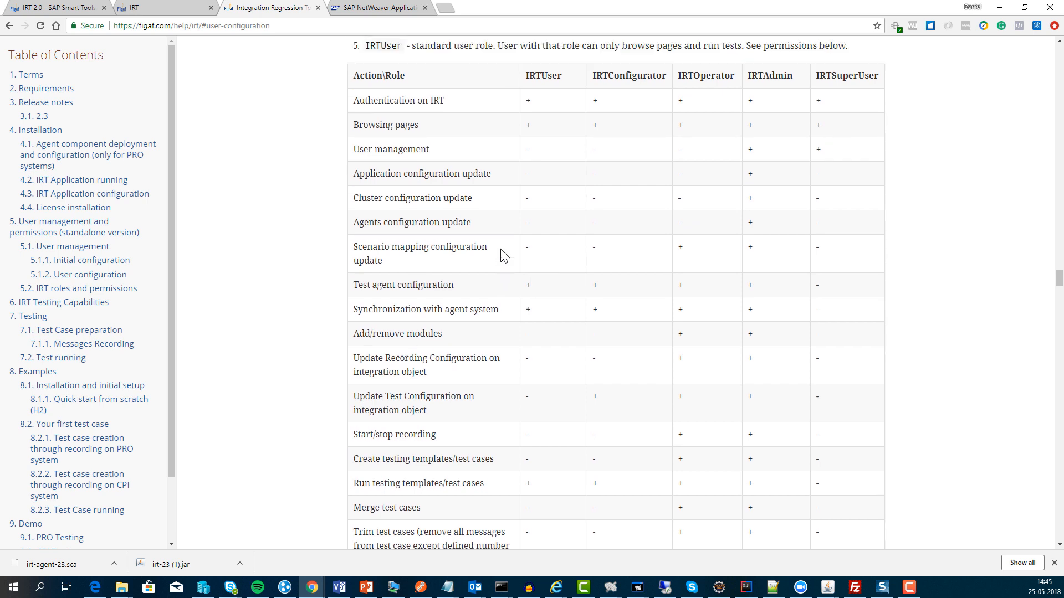
scroll(459, 229, "down", 3)
scroll(450, 230, "up", 1)
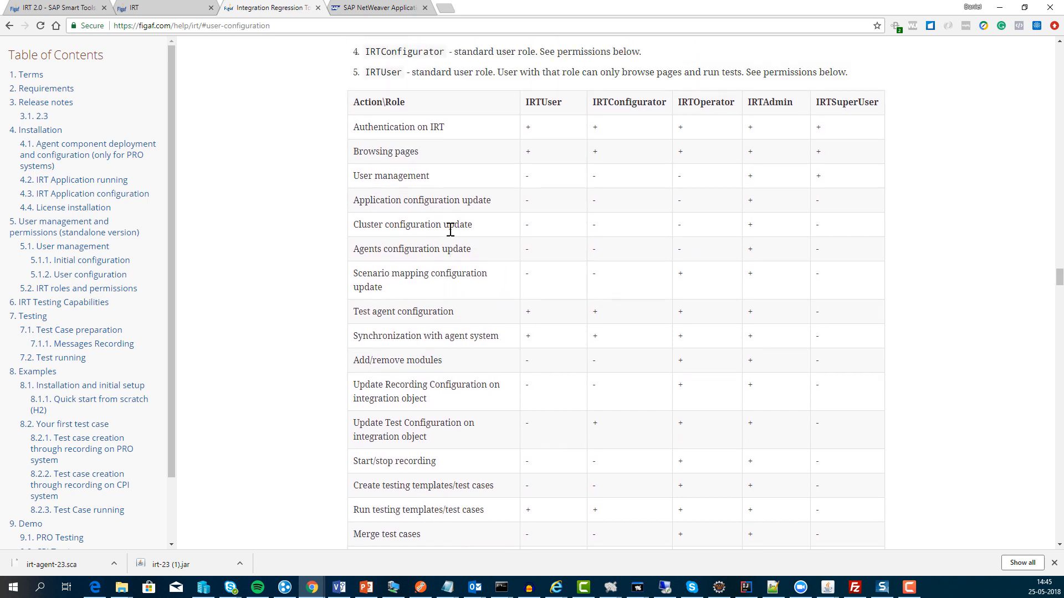
left_click_drag(725, 101, 672, 99)
left_click_drag(556, 102, 503, 103)
scroll(509, 244, "down", 6)
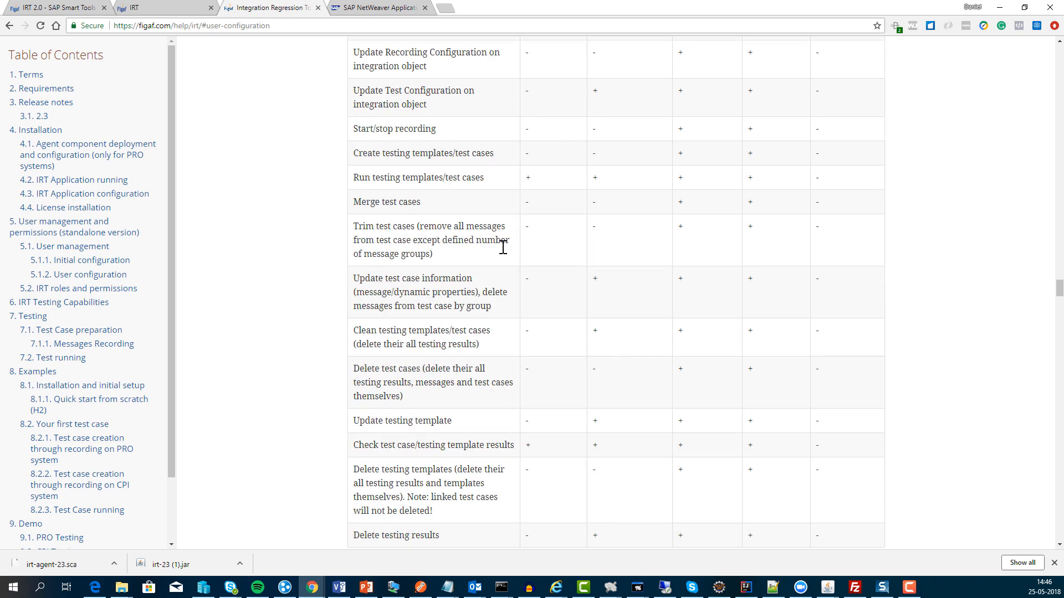
scroll(504, 248, "down", 3)
scroll(220, 144, "up", 6)
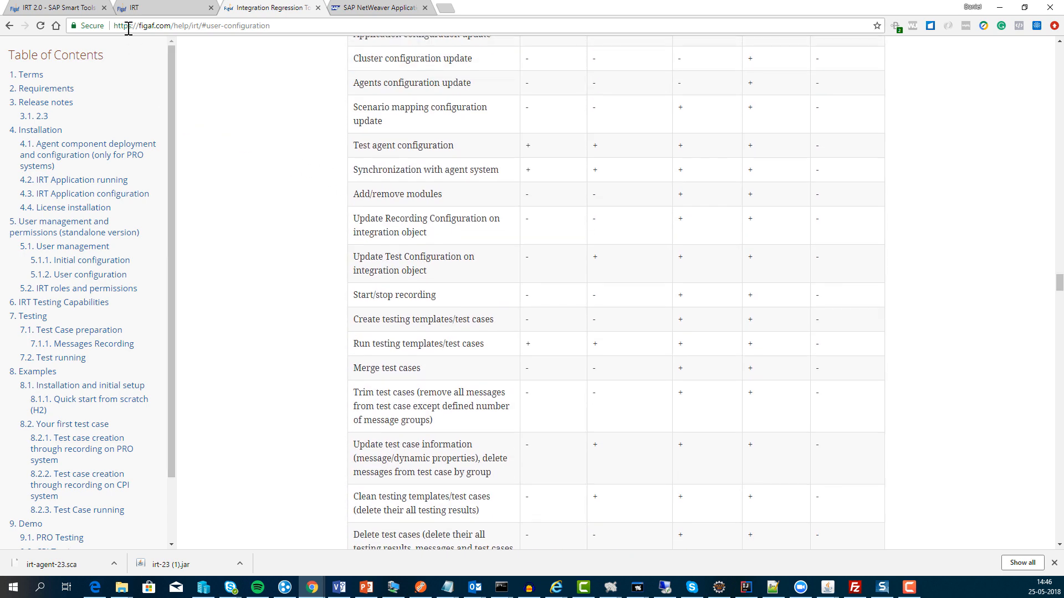
left_click(170, 6)
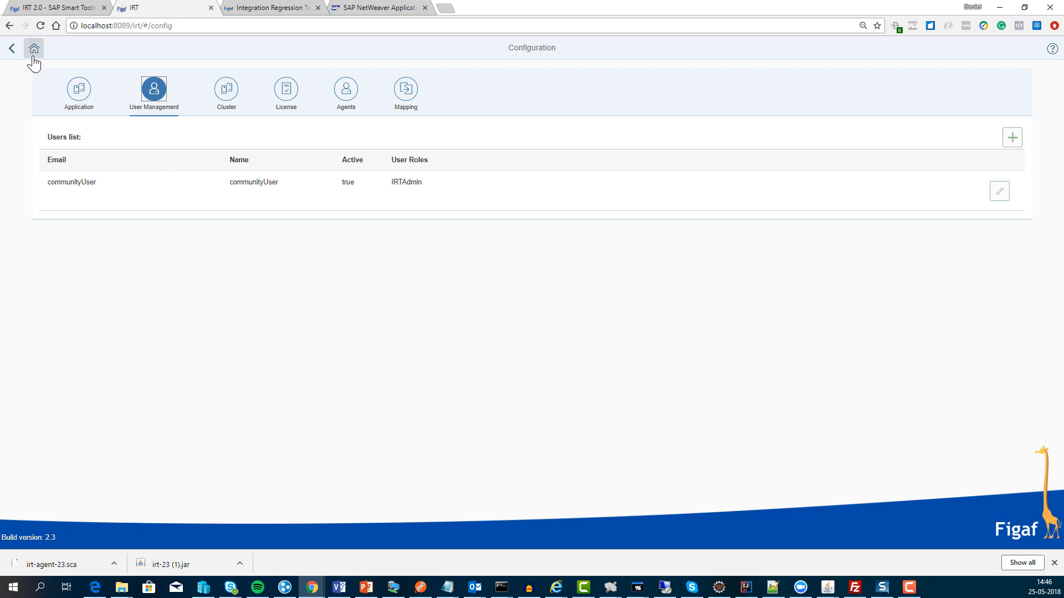